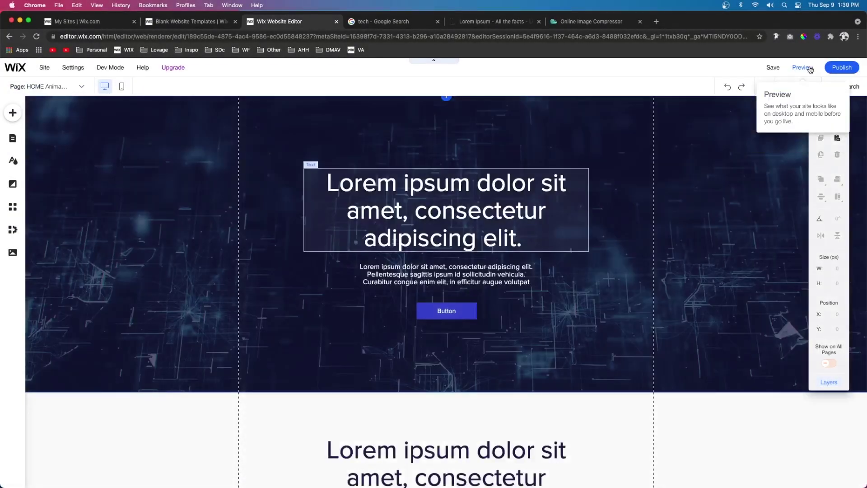
- Preview the home page twice, scrolling through to replay its animations, then return to editing
left_click(803, 67)
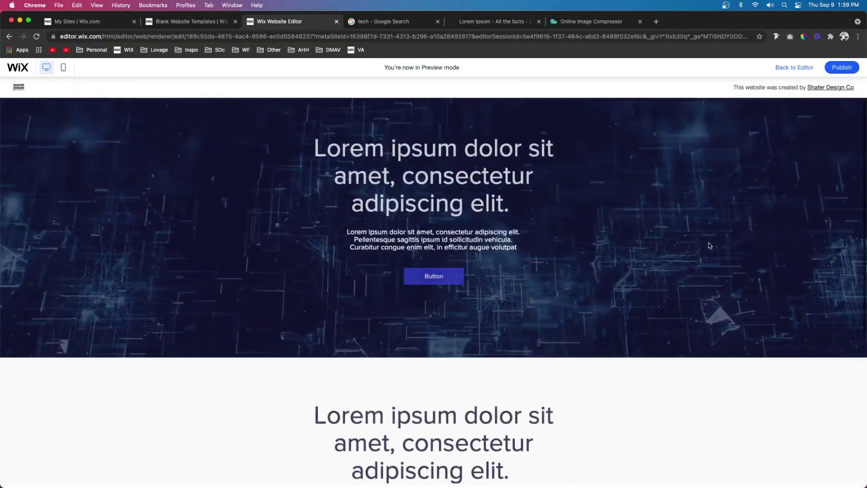
scroll(710, 246, "down", 3)
scroll(710, 246, "down", 3)
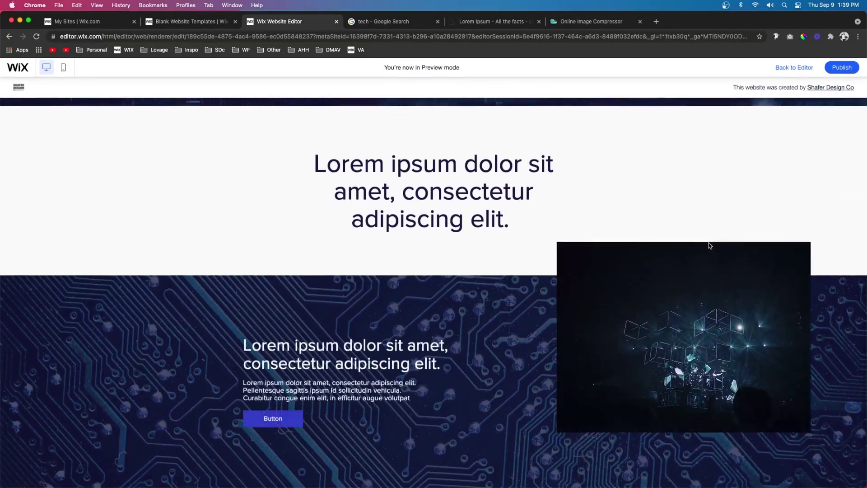
scroll(710, 246, "up", 6)
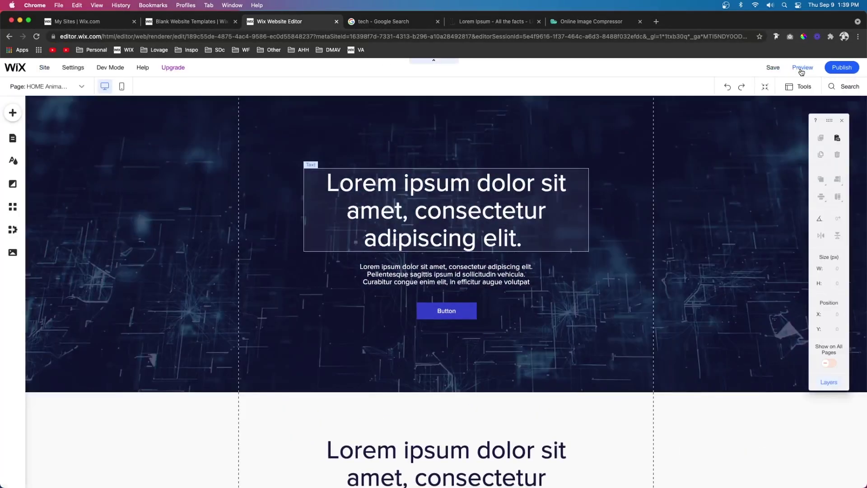
left_click(803, 67)
scroll(746, 172, "down", 6)
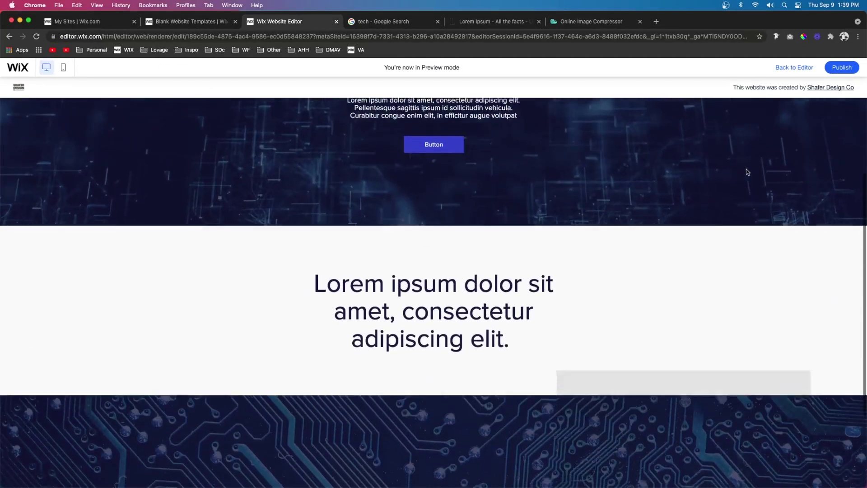
scroll(747, 171, "down", 1)
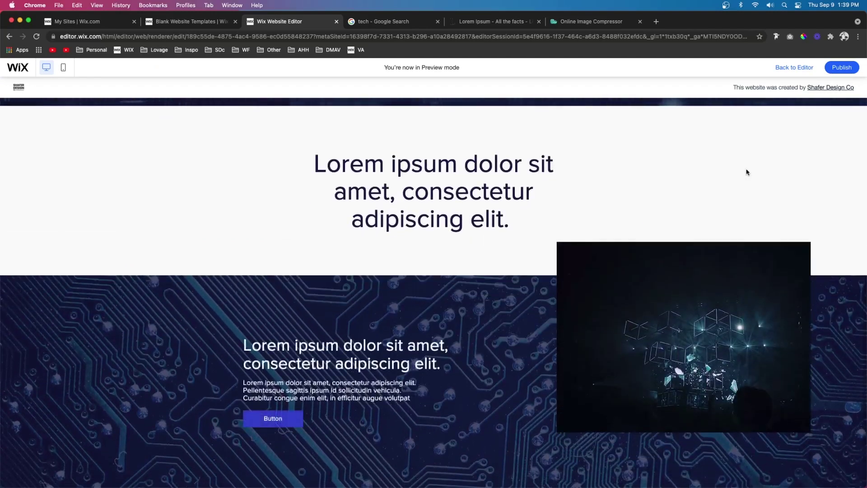
scroll(747, 172, "up", 7)
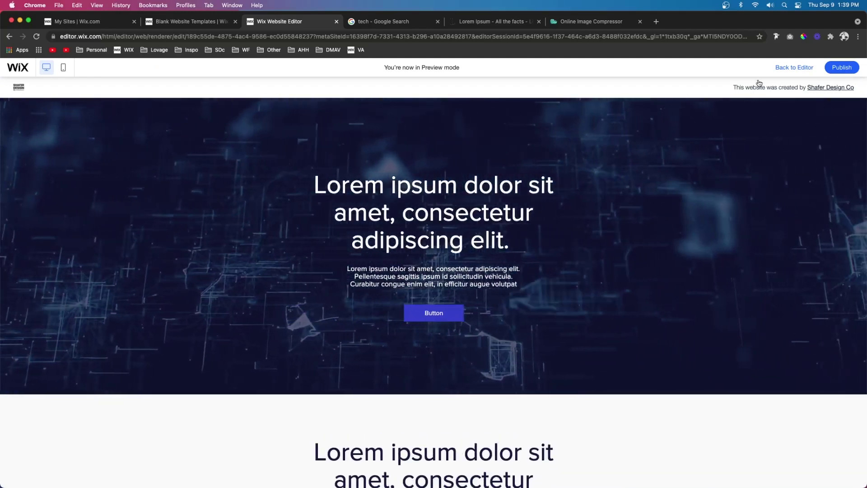
left_click(779, 68)
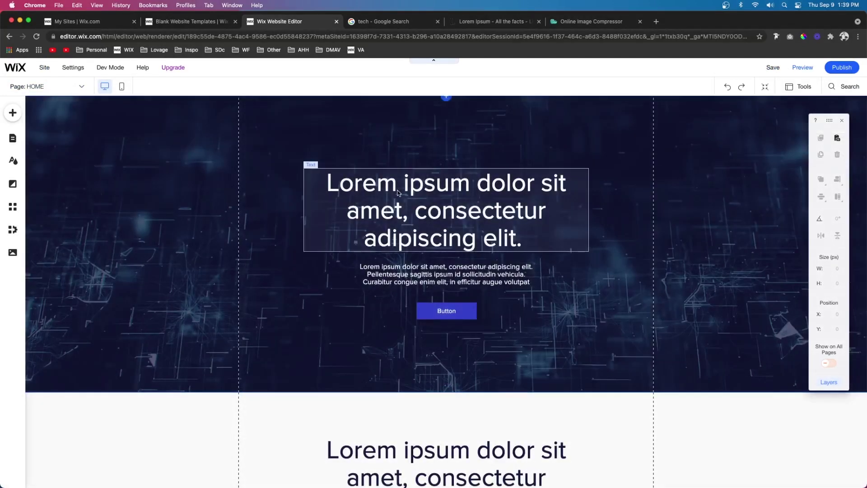
- Select the hero heading, the circuit-board section heading and the glowing cubes image
left_click(501, 235)
scroll(508, 260, "down", 2)
scroll(507, 261, "down", 5)
left_click(389, 337)
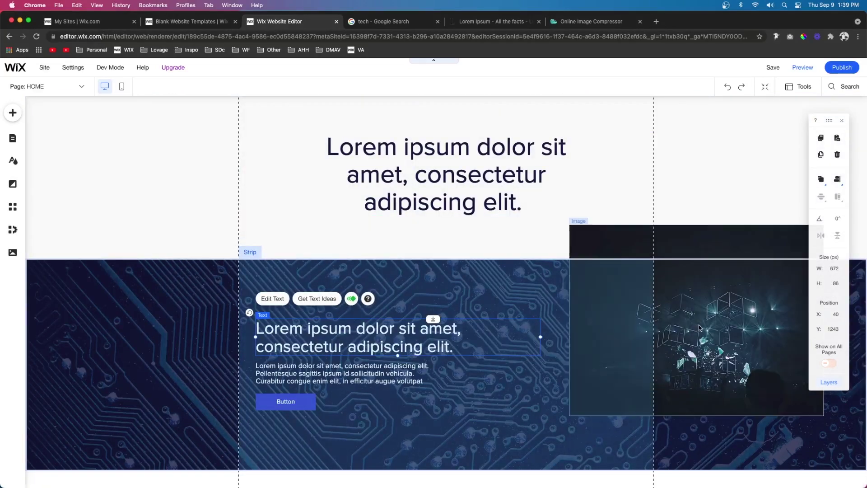
left_click(699, 327)
scroll(699, 328, "up", 7)
- Preview the site again, select the whole hero strip, and preview once more
left_click(803, 68)
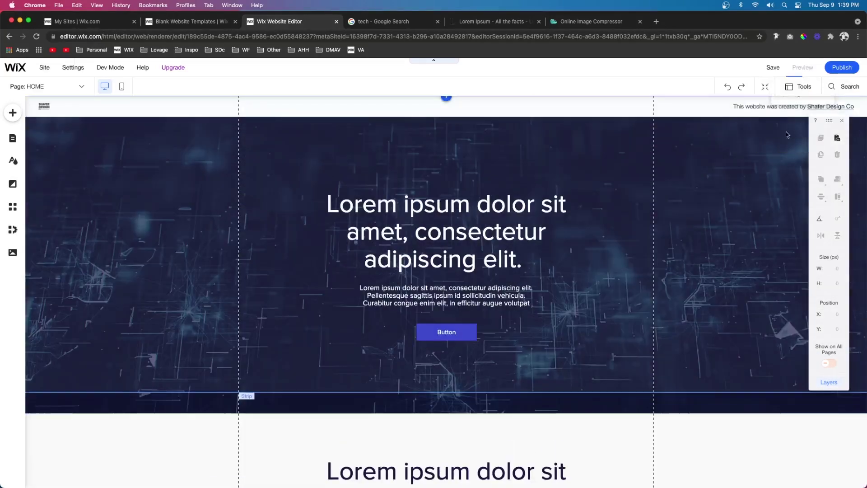
scroll(759, 223, "down", 6)
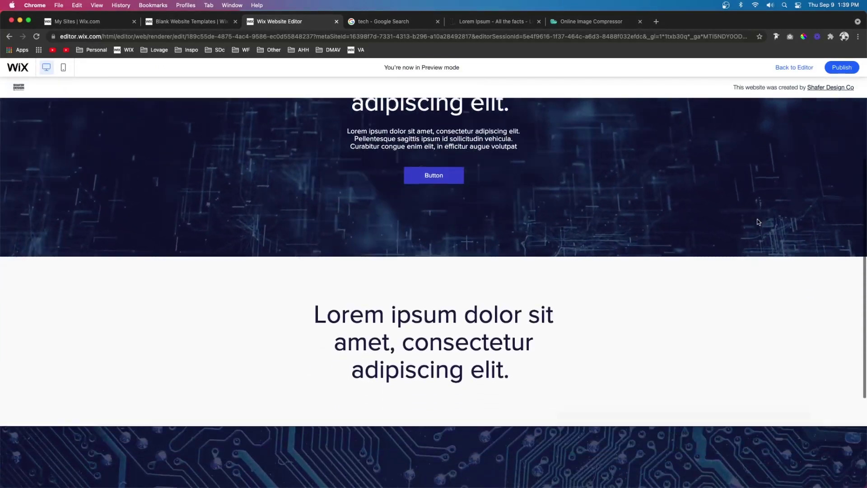
key("super+shift+p")
scroll(658, 208, "up", 6)
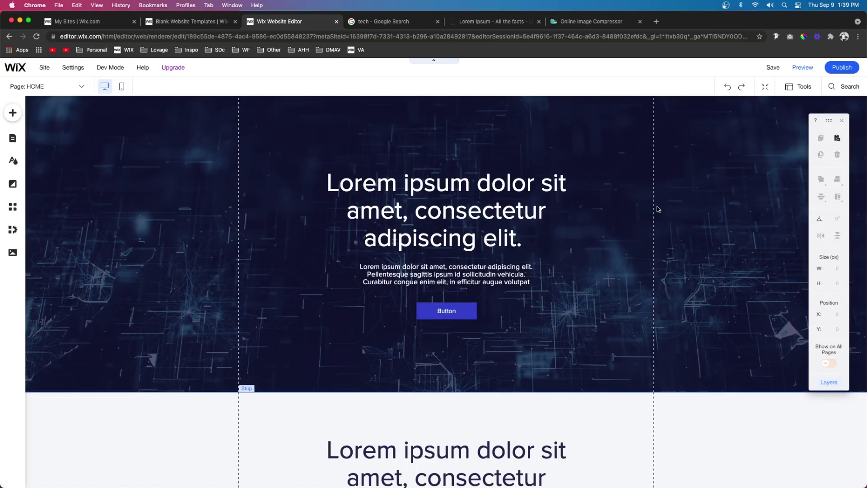
left_click(657, 209)
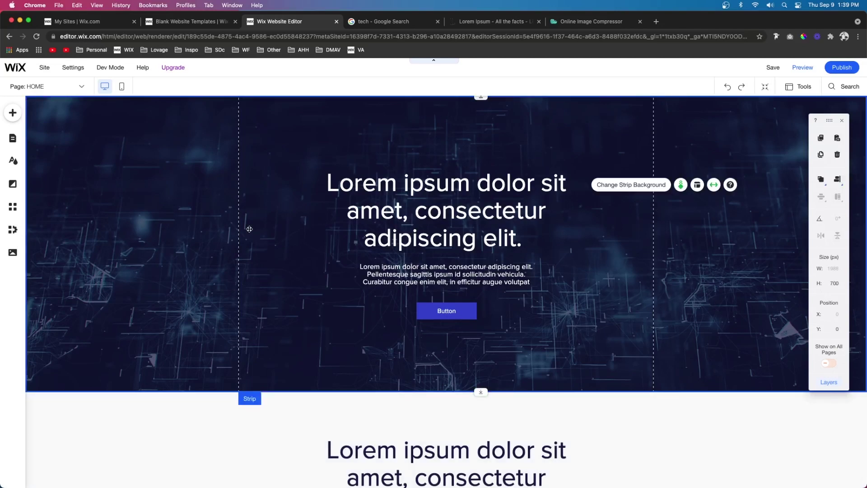
left_click(803, 67)
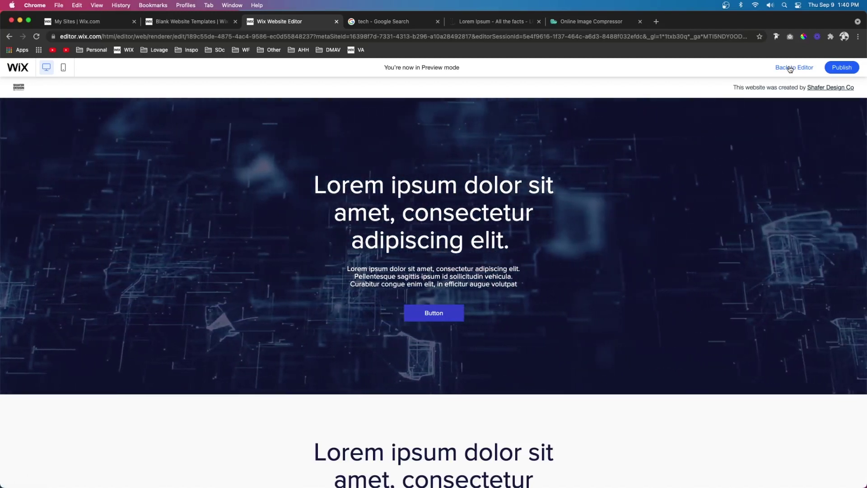
left_click(790, 68)
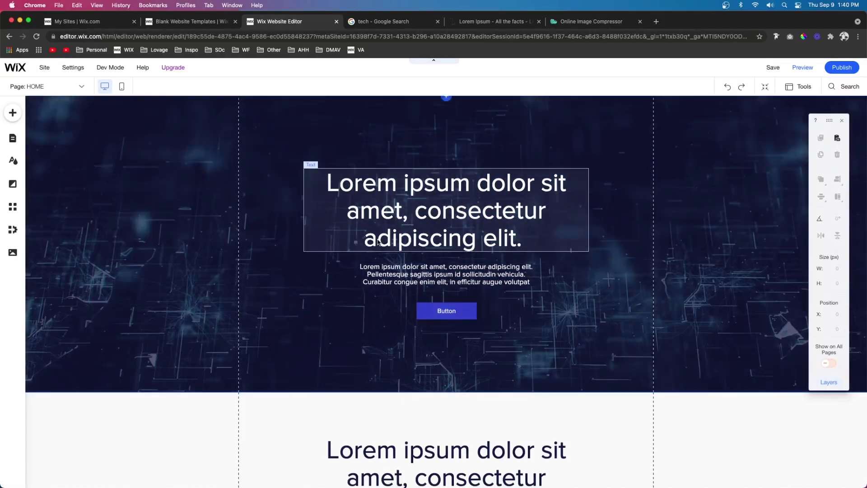
- Select the circuit-board strip, then add video.mp4 to the Media Encoder queue at H.264 Match Source – High Bitrate
scroll(379, 243, "down", 7)
left_click(198, 342)
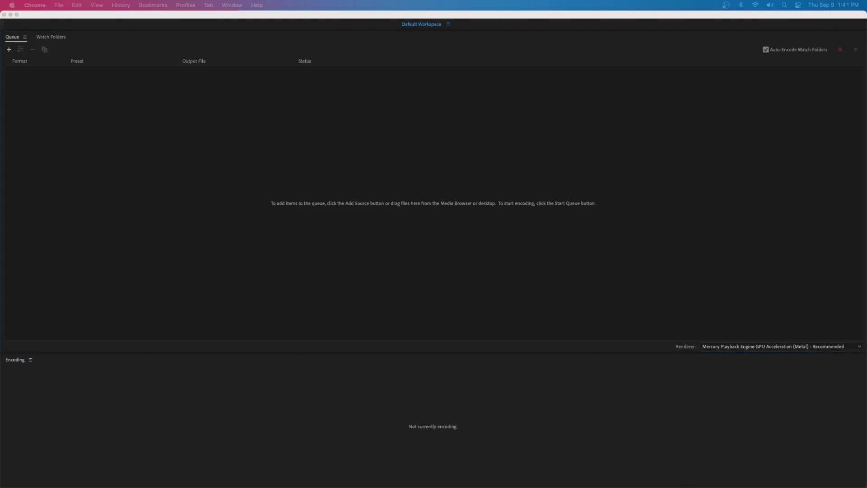
left_click(34, 241)
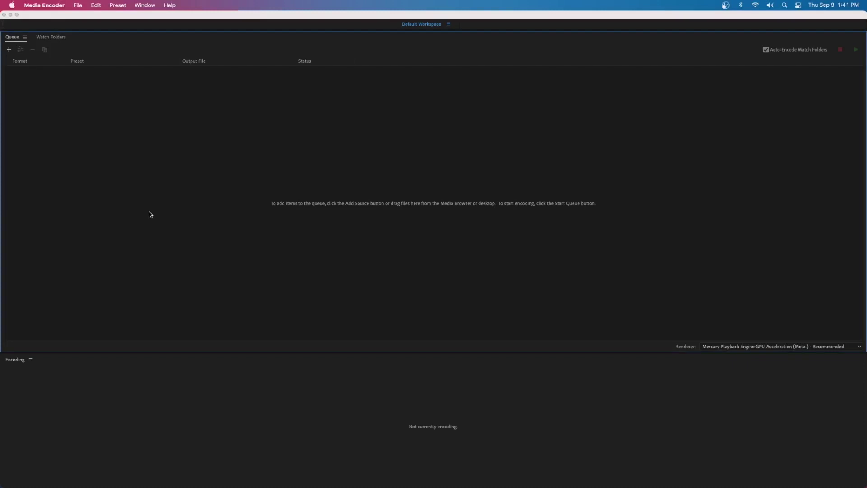
left_click_drag(188, 199, 178, 199)
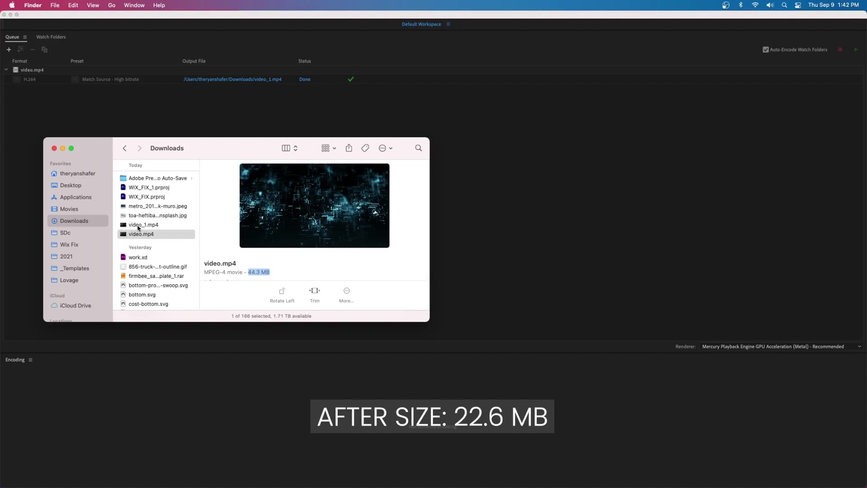
- Compare sizes in Downloads: video_1.mp4 is 22.6 MB versus video.mp4's 44.3 MB
left_click(138, 226)
left_click(248, 273)
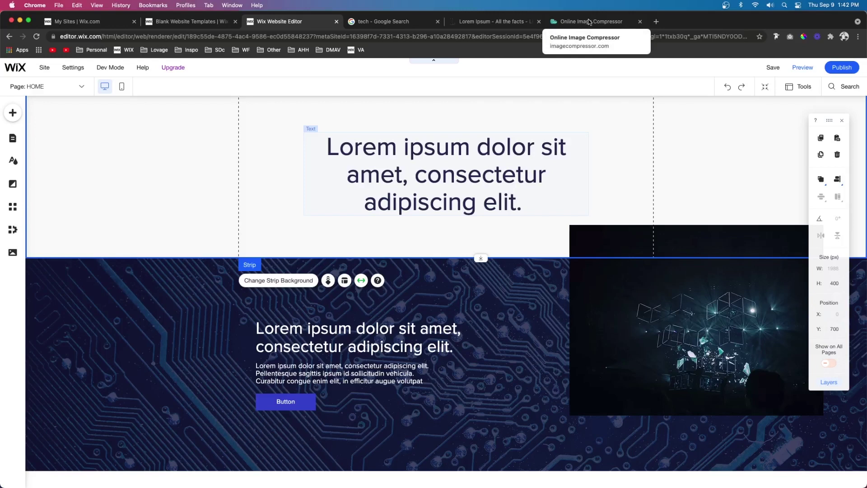
- Upload the circuit-board JPEG to Optimizilla, check the comparison slider, and download the 1.1 MB result
left_click(590, 22)
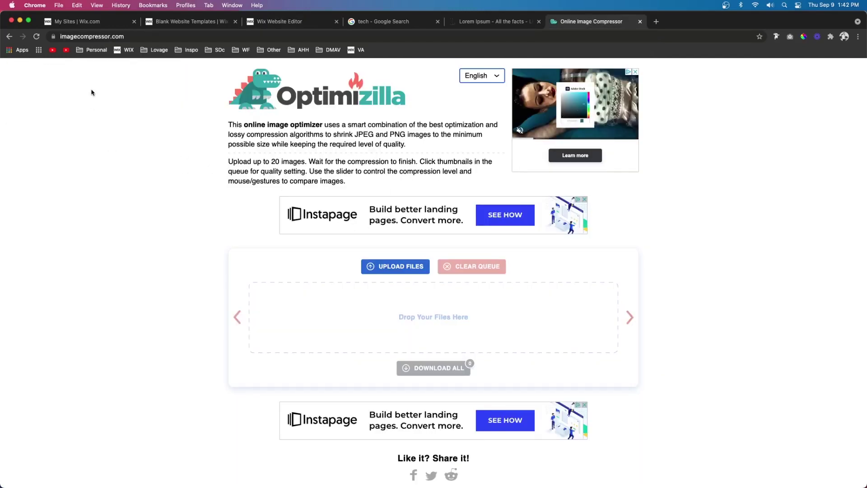
left_click_drag(275, 268, 348, 331)
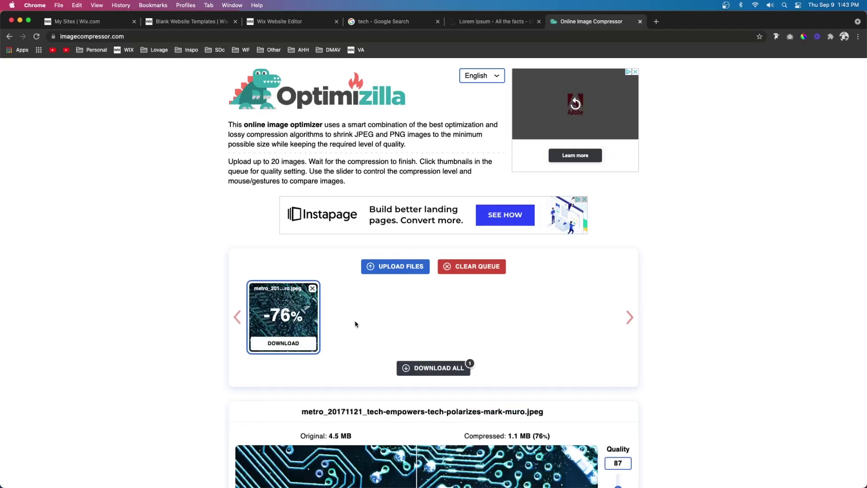
scroll(355, 324, "down", 5)
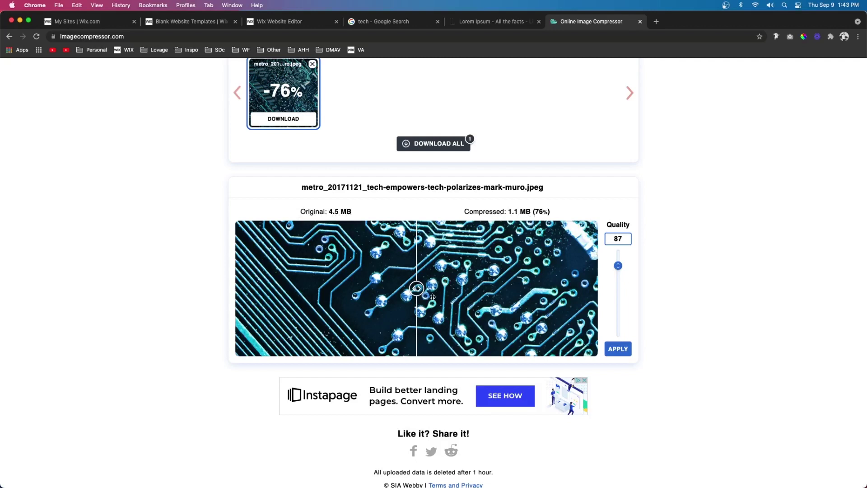
mouse_move(416, 290)
left_mouse_down()
mouse_move(518, 289)
mouse_move(359, 294)
mouse_move(459, 305)
mouse_move(379, 298)
mouse_move(505, 293)
mouse_move(417, 296)
mouse_move(424, 299)
left_mouse_up()
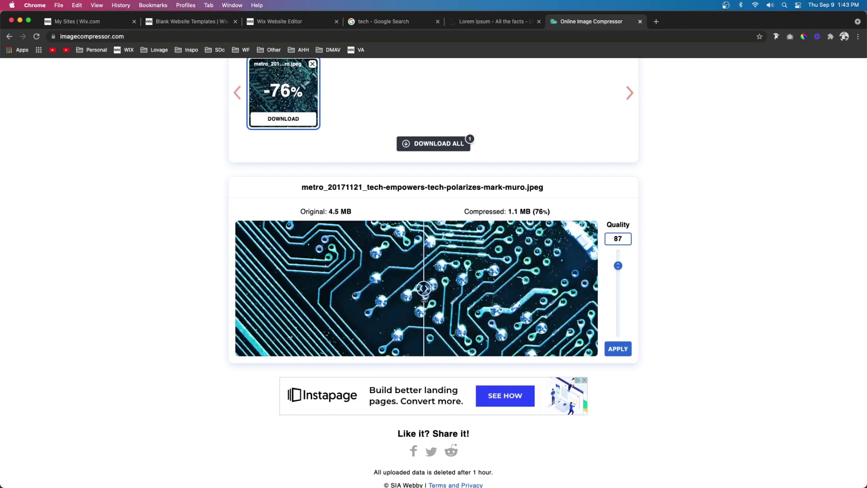
scroll(424, 299, "up", 5)
left_click(271, 300)
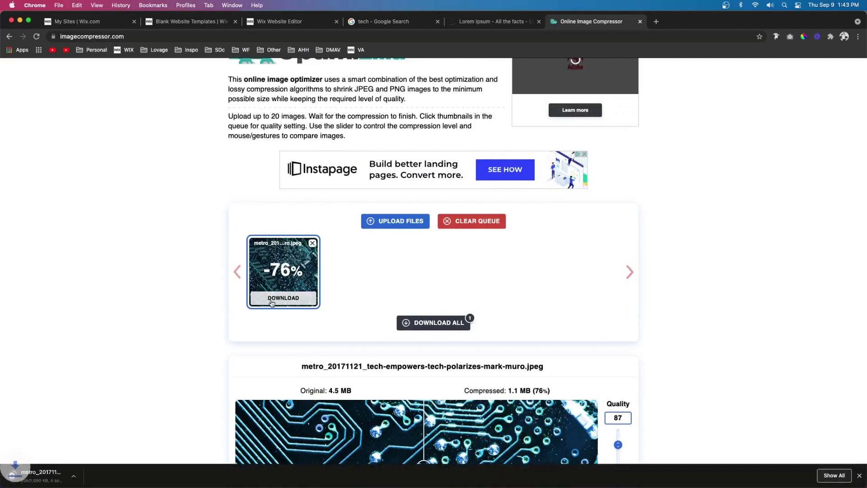
left_click(280, 21)
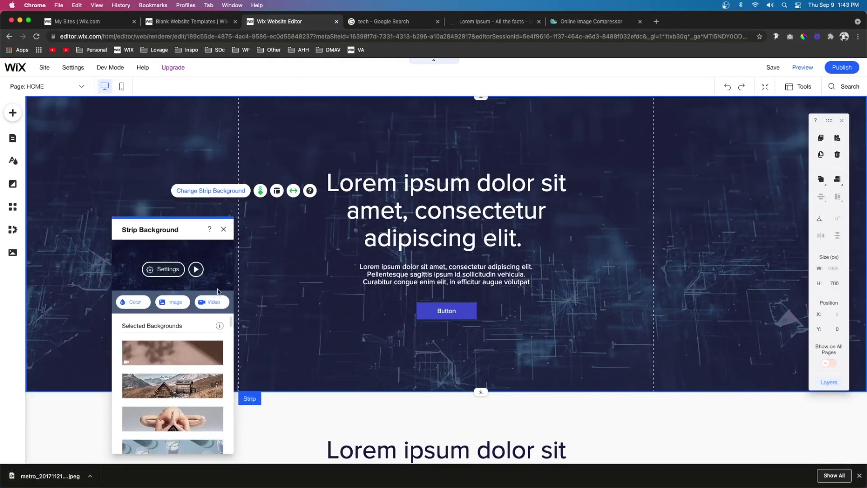
- From Change Strip Background > Video, upload the compressed JPEG and video_1.mp4 to site files
left_click(213, 302)
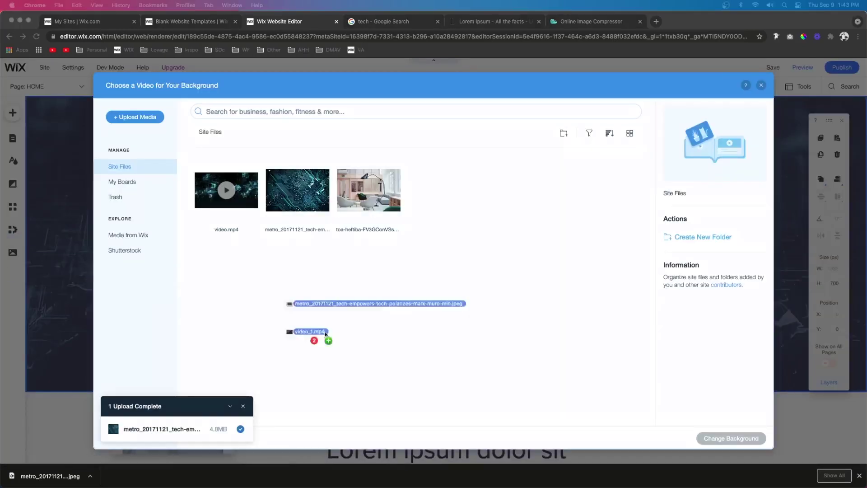
left_click_drag(325, 334, 446, 285)
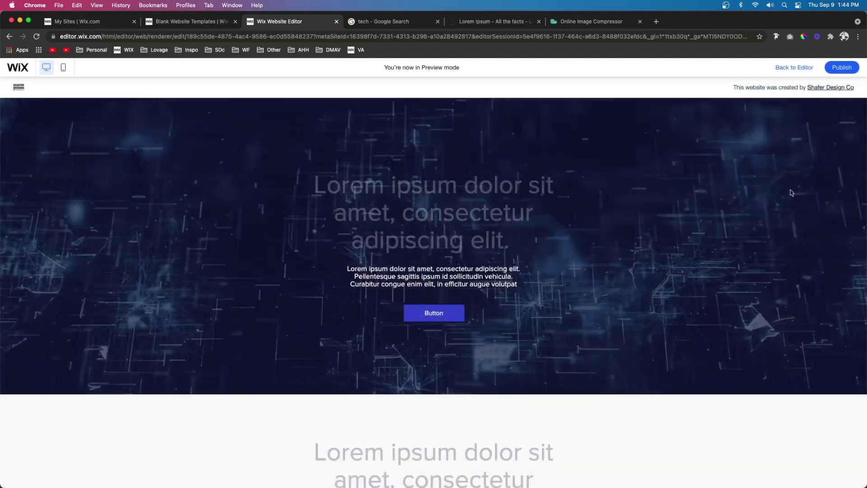
scroll(792, 192, "down", 5)
scroll(791, 192, "down", 3)
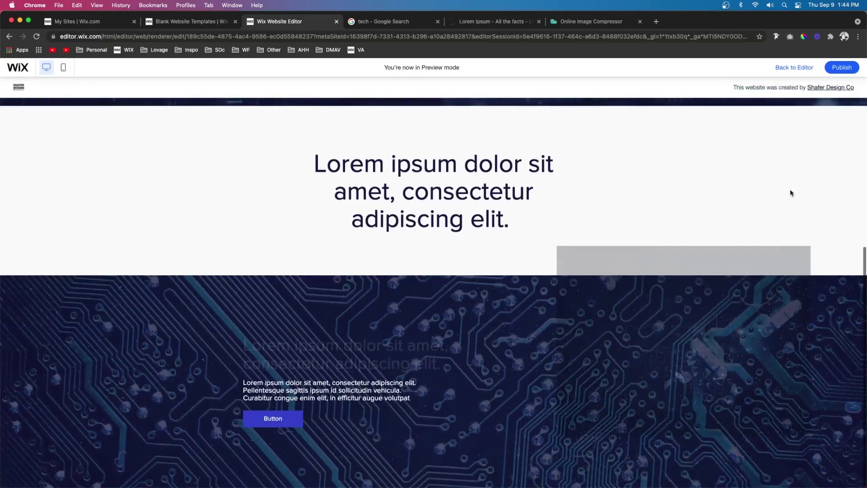
scroll(792, 192, "up", 4)
scroll(791, 193, "down", 4)
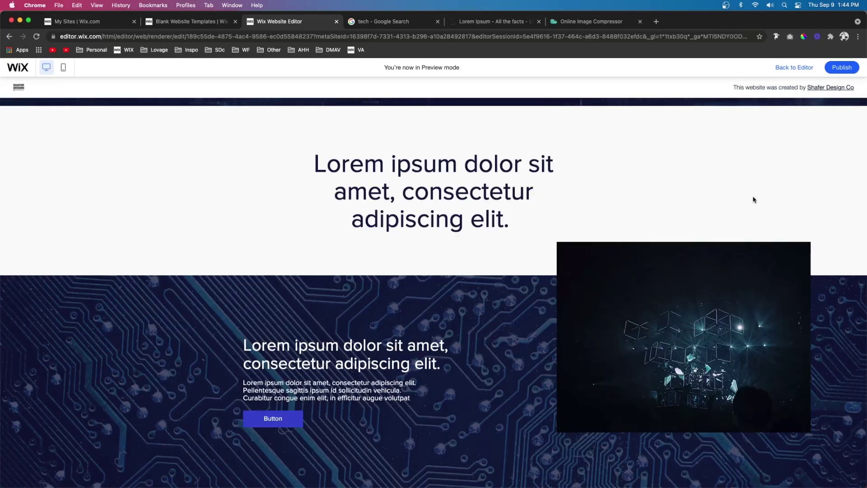
scroll(754, 200, "up", 6)
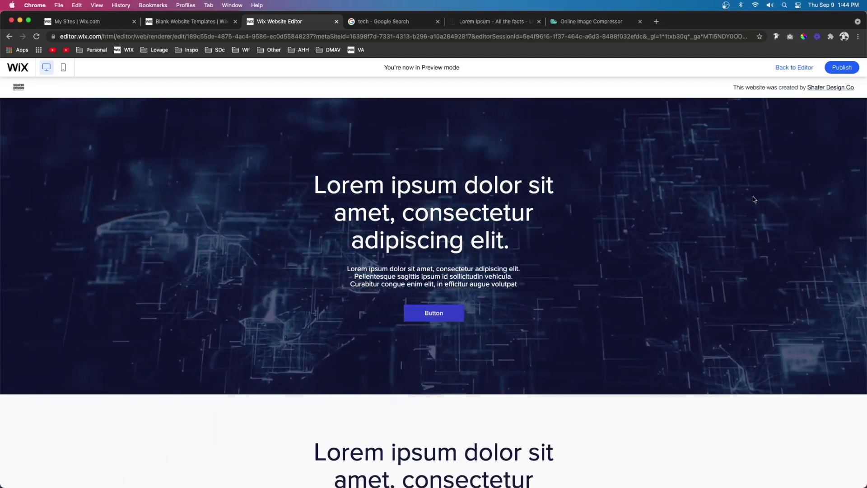
scroll(754, 200, "down", 6)
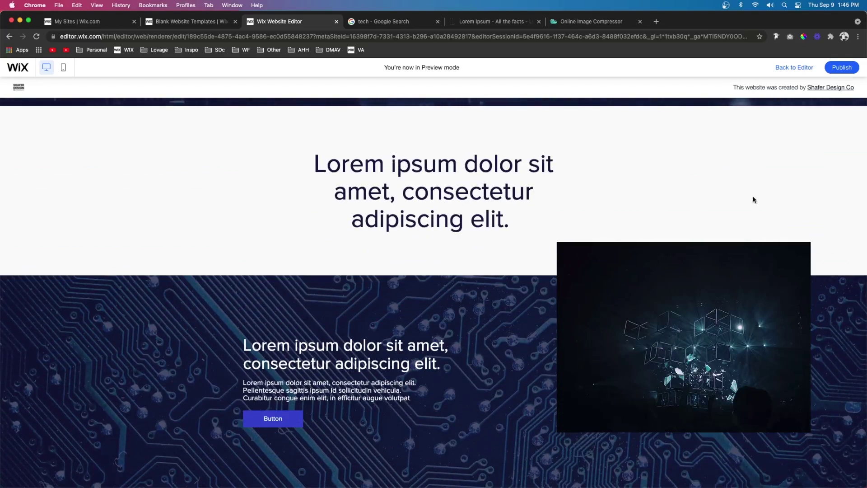
scroll(754, 199, "up", 6)
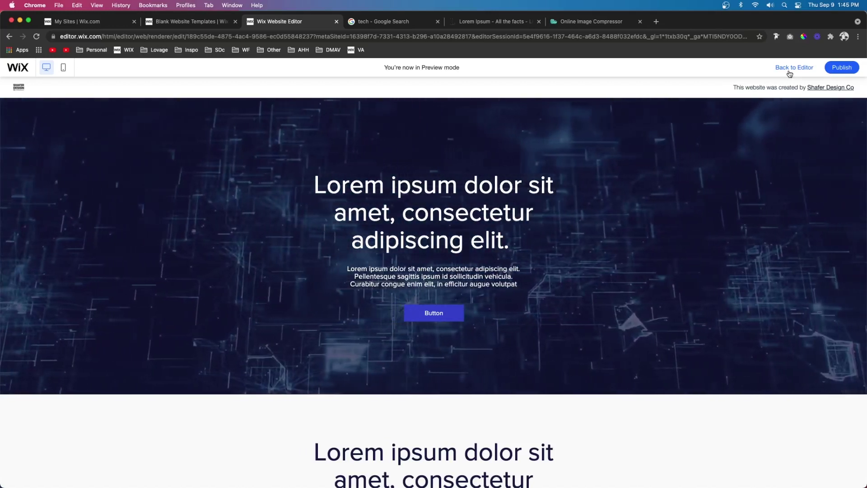
- Open the About page and select the Meet The Team section, its repeater and first View More button
left_click(789, 71)
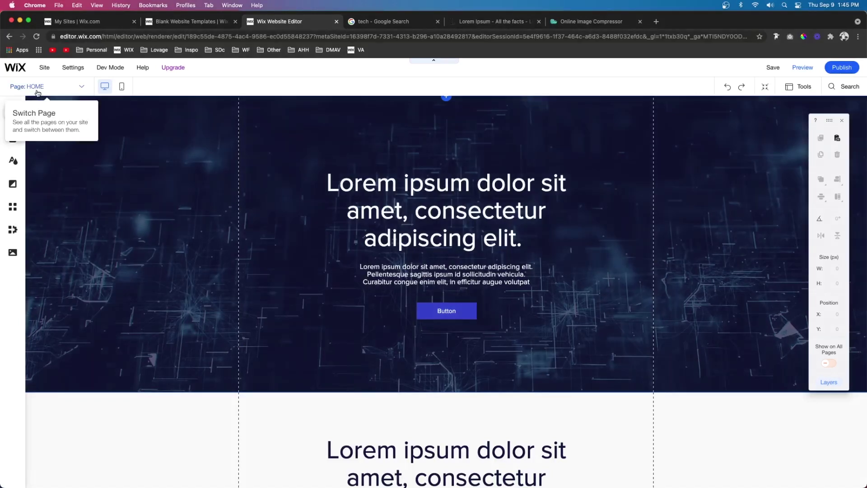
left_click(12, 138)
left_click(139, 195)
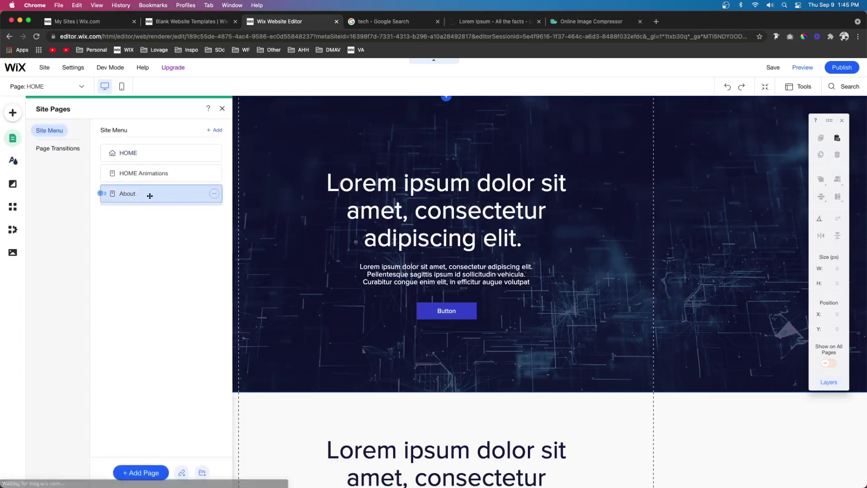
scroll(674, 231, "down", 15)
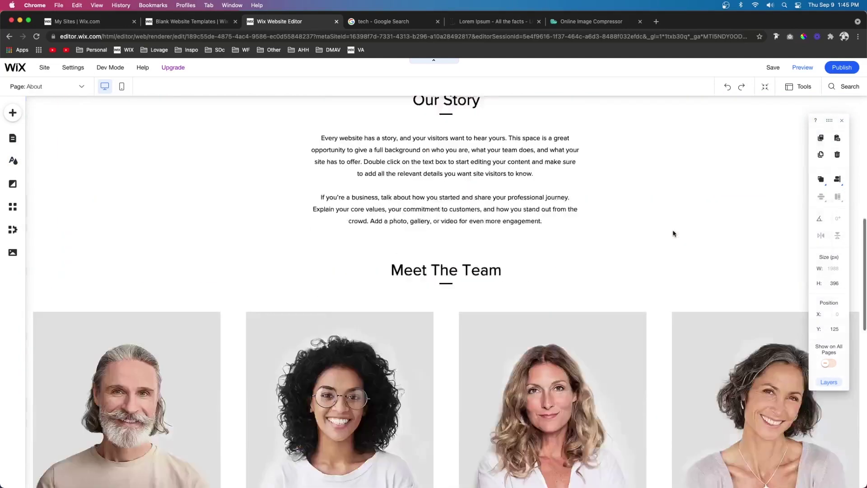
left_click(221, 233)
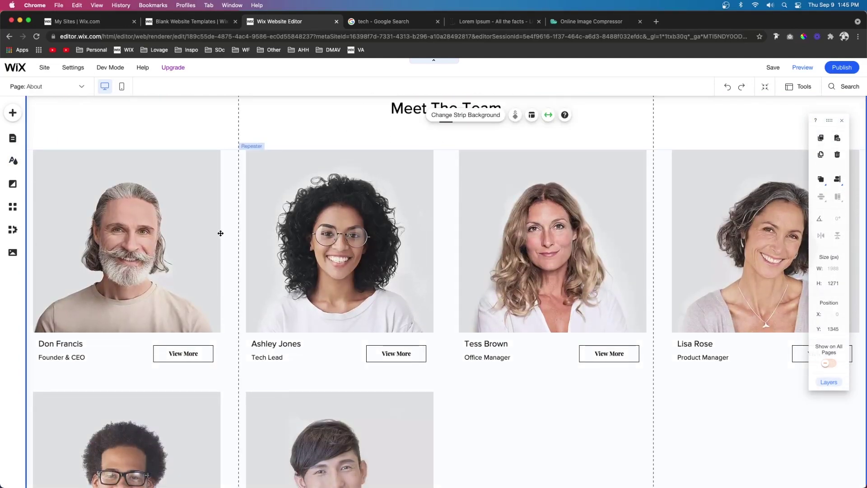
left_click(183, 352)
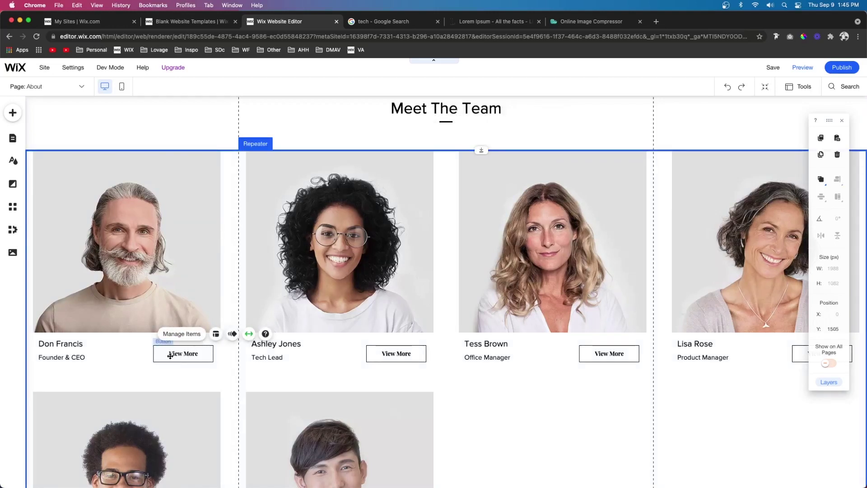
left_click(172, 356)
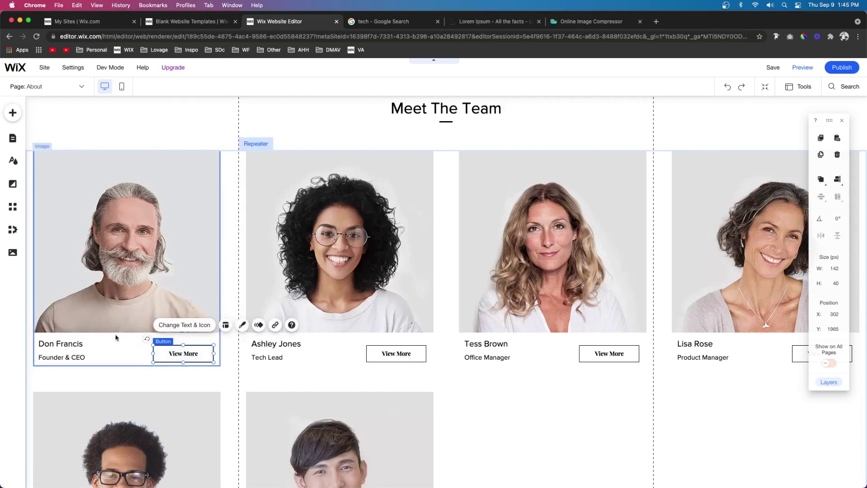
- Expand the About page's Team Member sub-pages and look over the Team Member 1 page
left_click(13, 137)
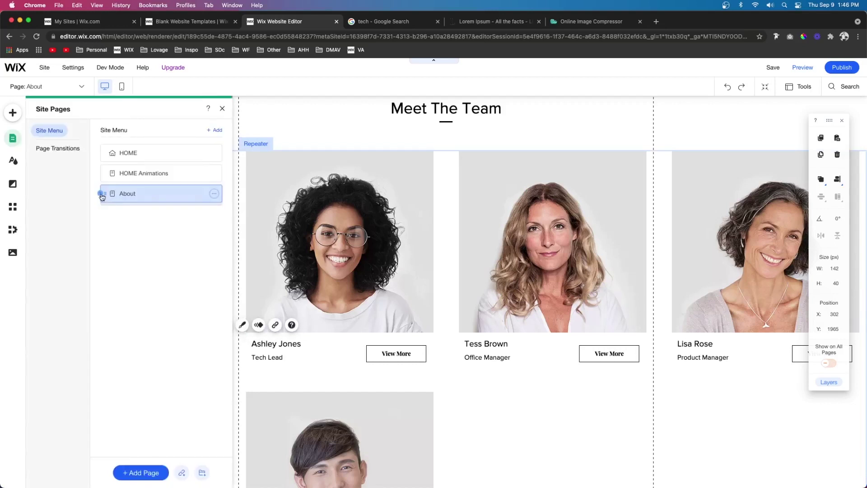
left_click(101, 194)
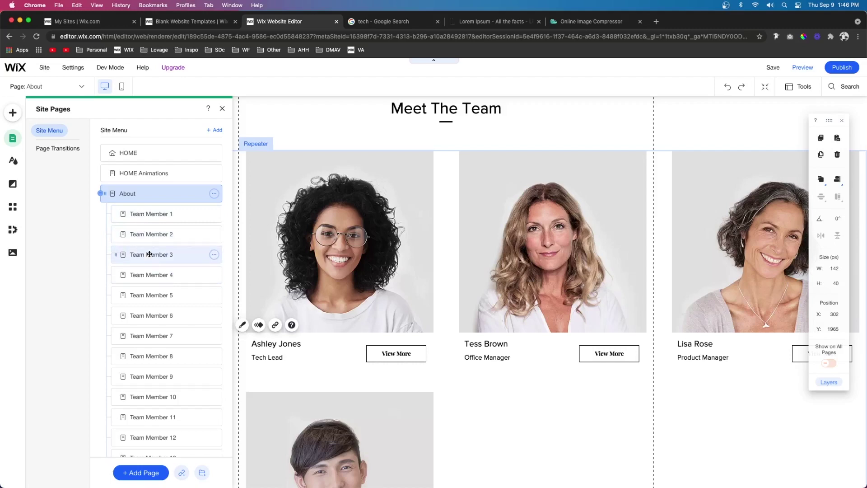
left_click(145, 173)
left_click(461, 416)
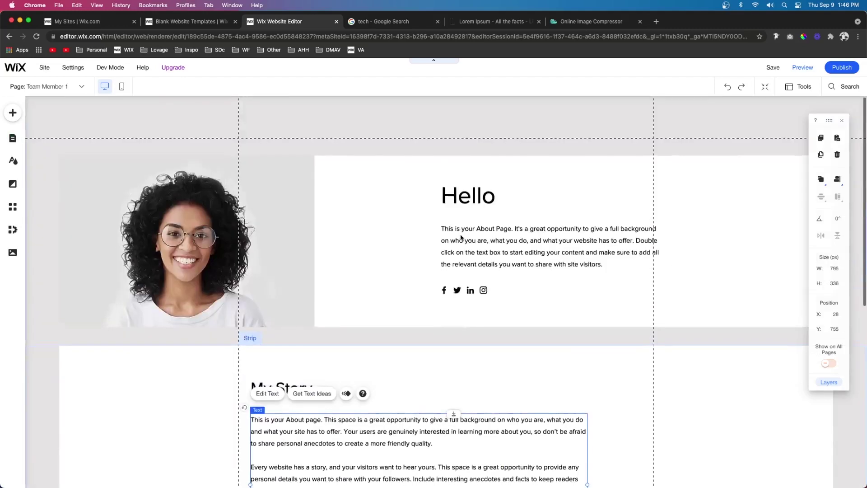
scroll(461, 235, "down", 4)
scroll(461, 236, "down", 3)
scroll(460, 234, "up", 8)
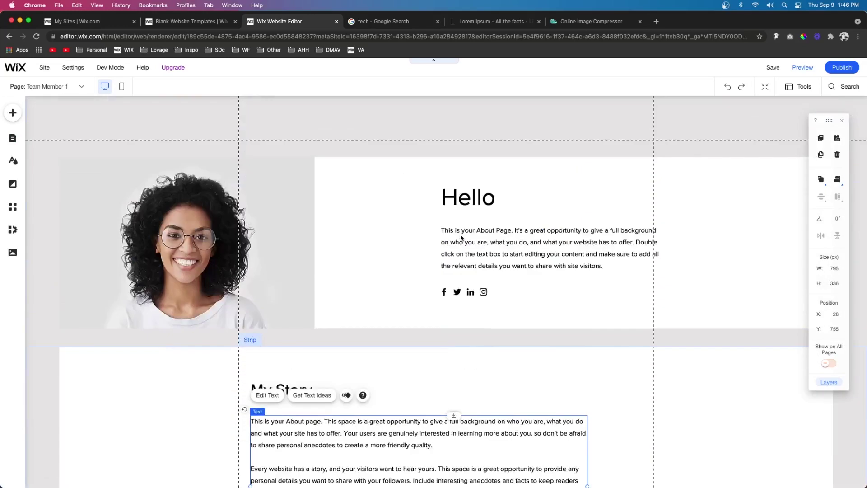
- Return to About, revisit Team Member 1, then go back to About's Meet The Team section
left_click(12, 138)
left_click(139, 199)
scroll(177, 209, "down", 2)
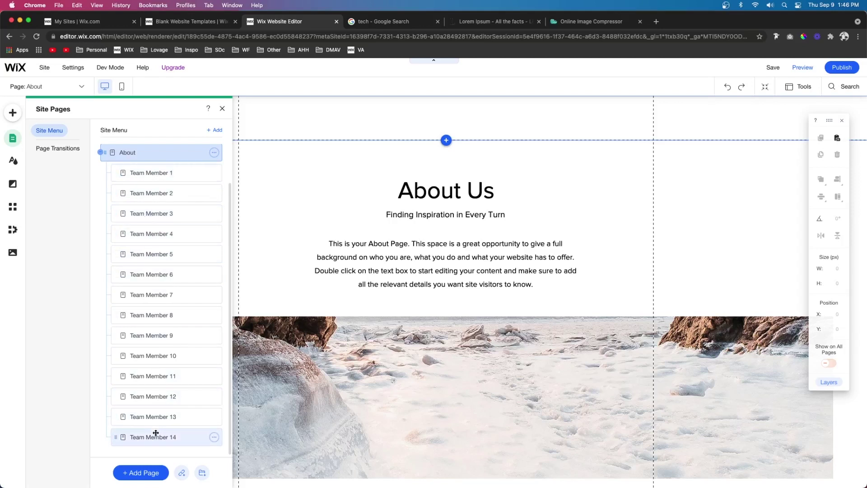
left_click(170, 174)
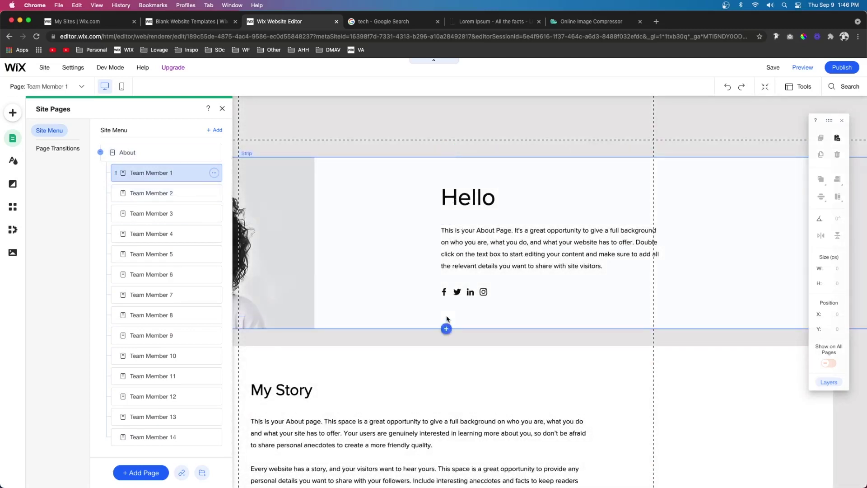
scroll(446, 316, "down", 7)
scroll(446, 317, "up", 7)
left_click(139, 152)
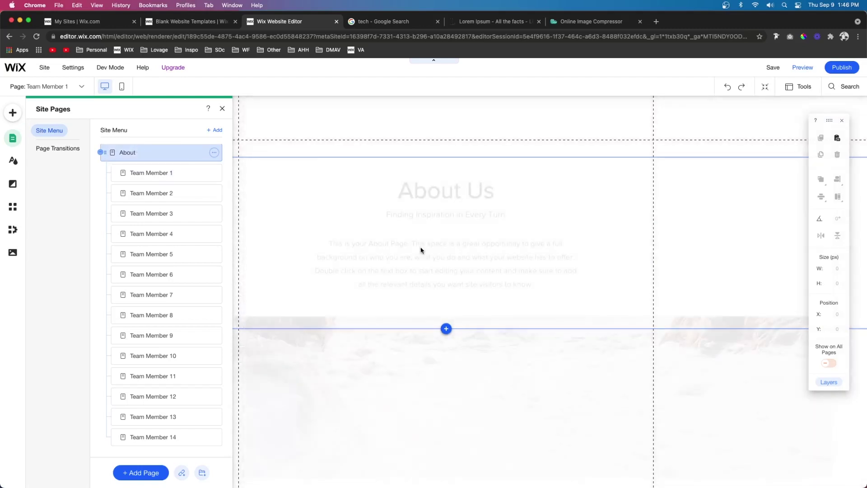
scroll(421, 249, "down", 5)
scroll(421, 250, "down", 3)
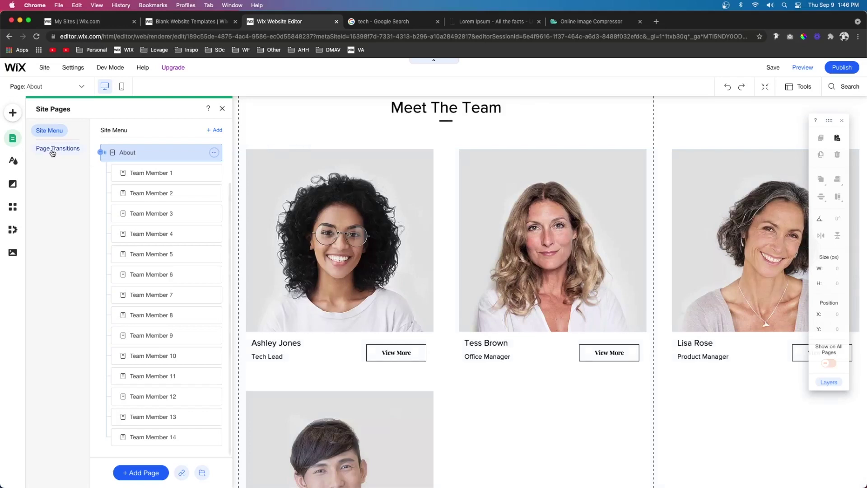
- Add the Content Manager from the Add panel and scroll its preset gallery to the Team card
left_click(12, 114)
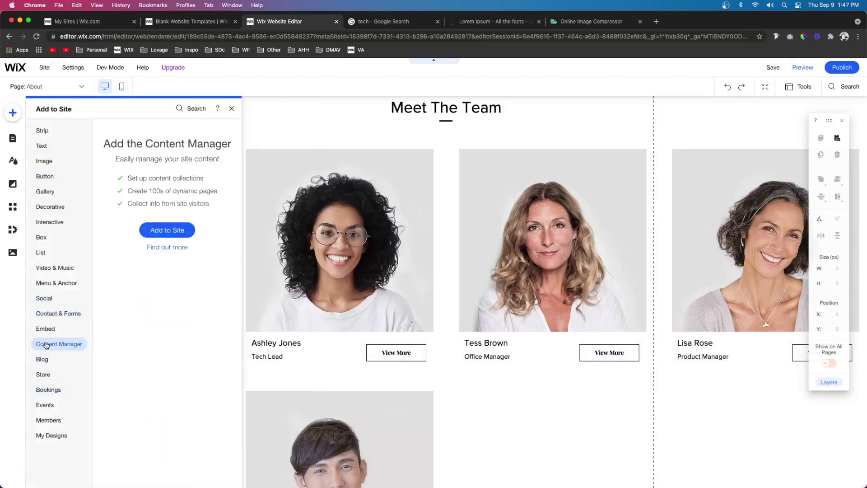
left_click(154, 286)
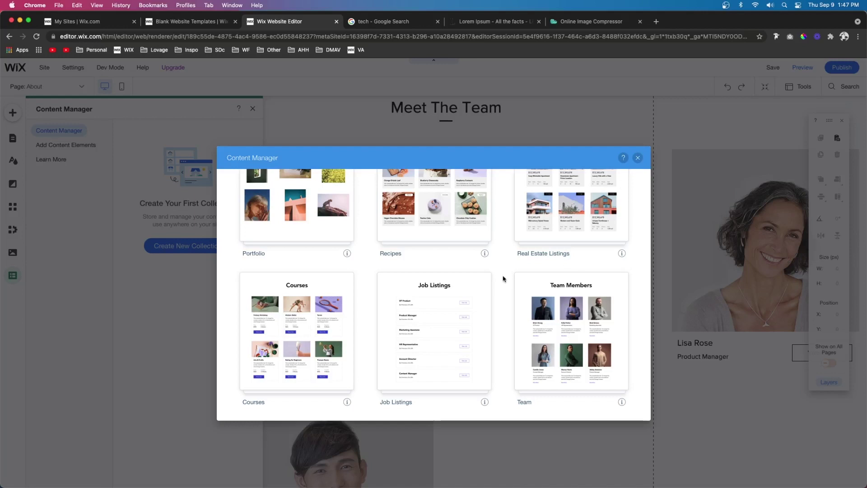
scroll(503, 278, "up", 5)
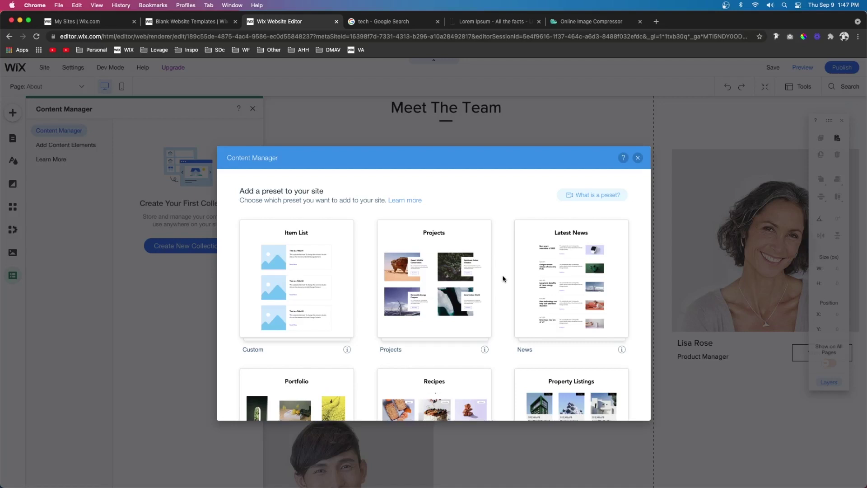
scroll(503, 279, "down", 2)
scroll(497, 248, "up", 2)
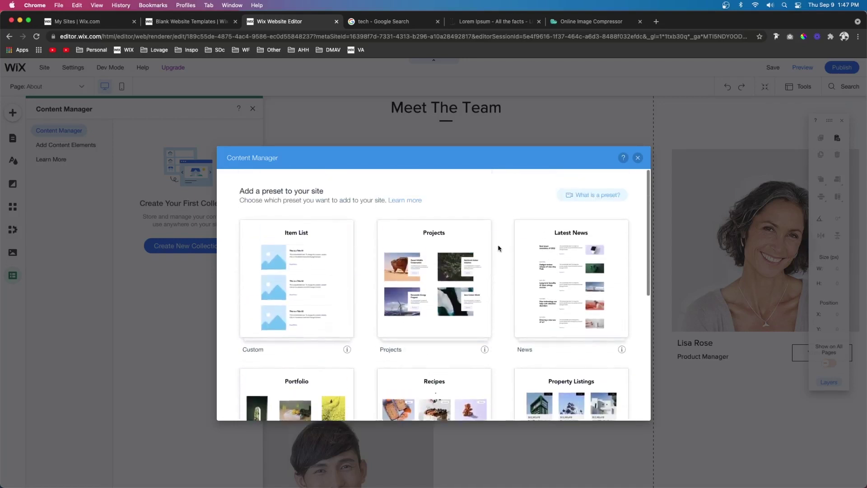
scroll(499, 250, "down", 10)
scroll(502, 281, "up", 10)
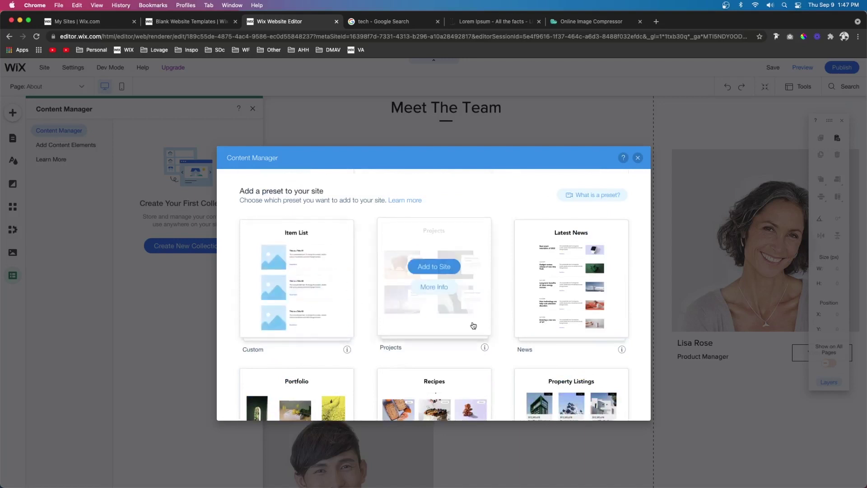
scroll(500, 326, "down", 10)
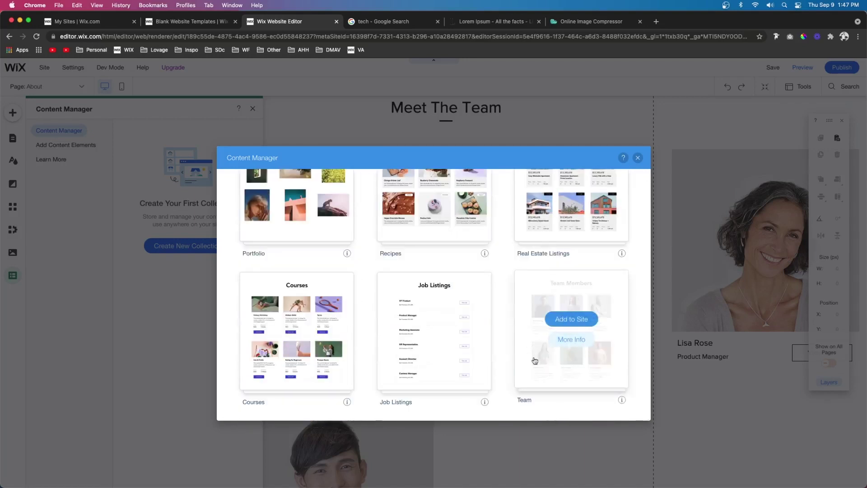
- Add the Team preset collection and open the first member's Name cell in the Dashboard
left_click(572, 319)
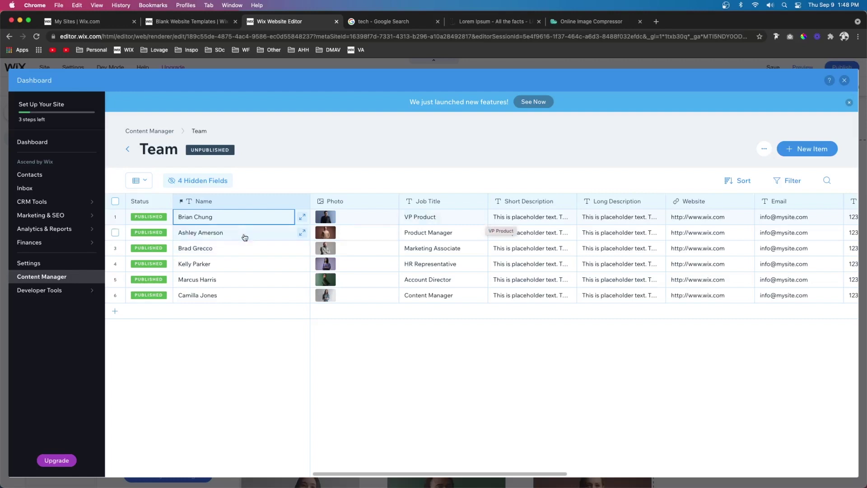
left_click(226, 217)
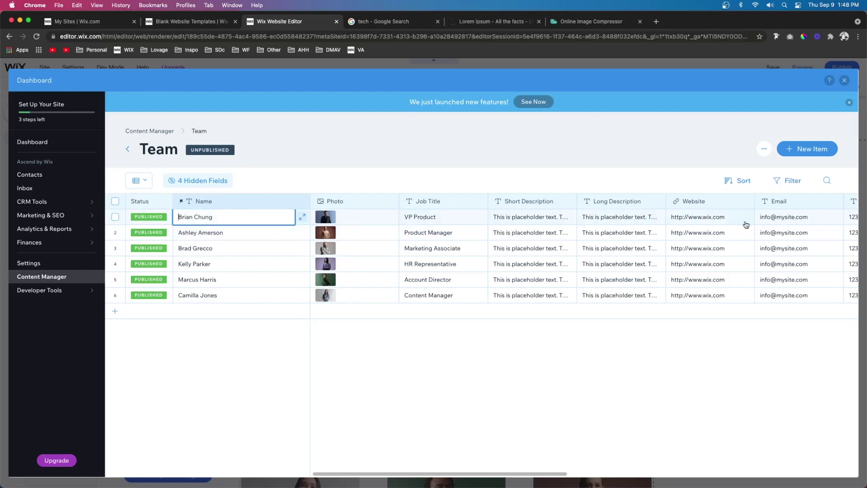
- Close the Dashboard and browse the regular and Team dynamic pages lists, checking the About page
left_click(845, 81)
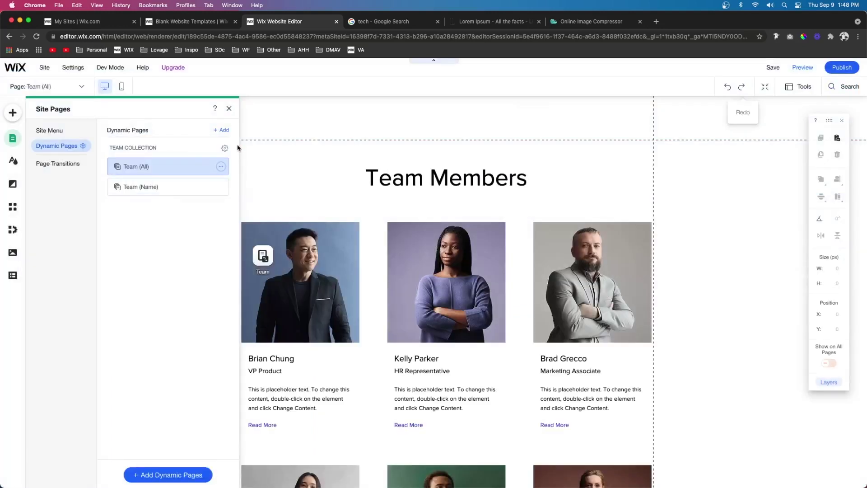
left_click(14, 142)
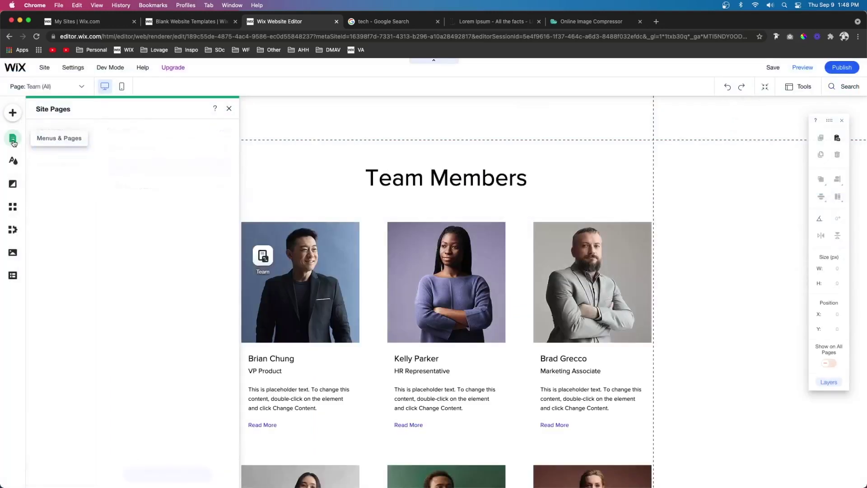
left_click(13, 141)
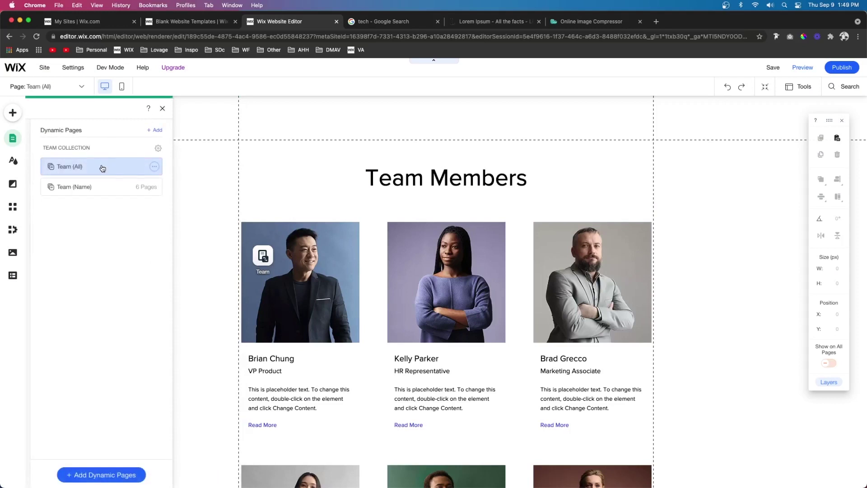
left_click(52, 133)
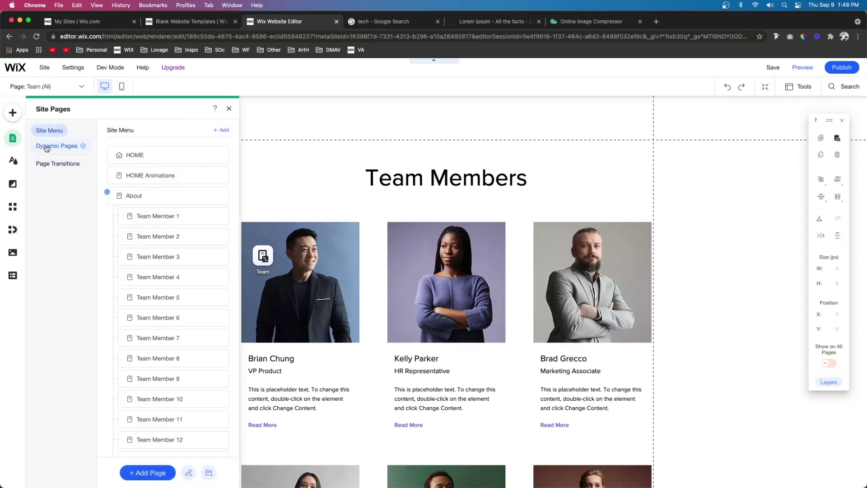
left_click(51, 147)
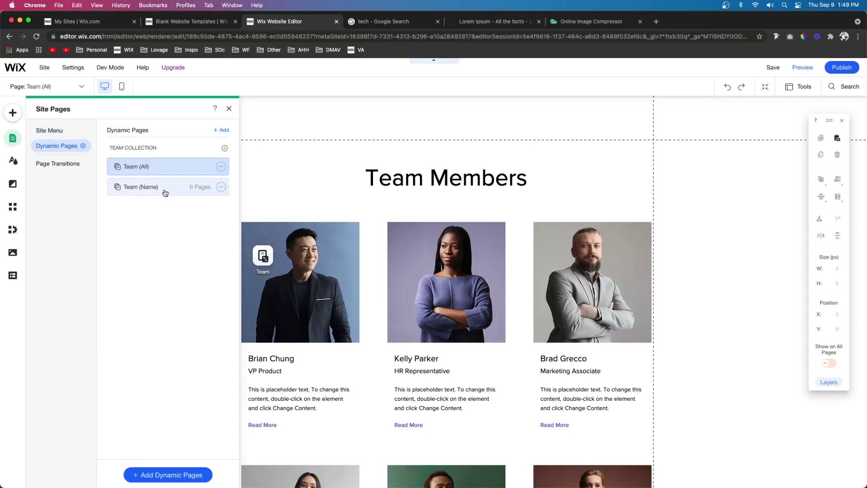
left_click(43, 131)
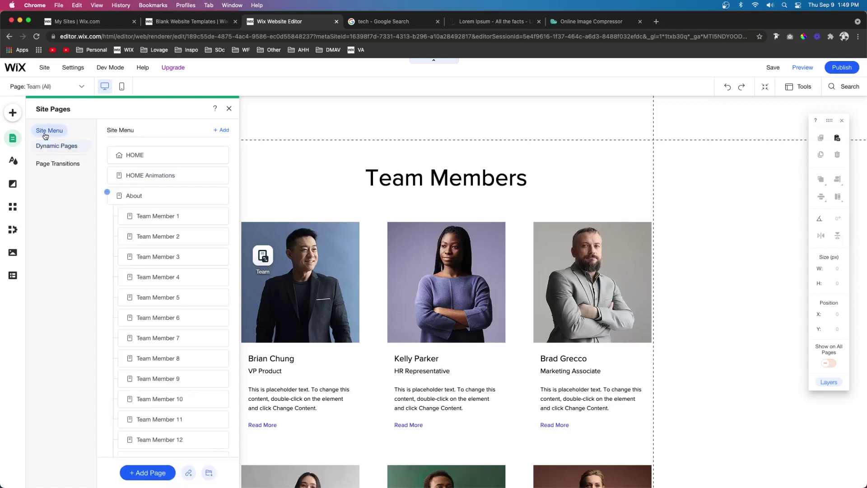
left_click(159, 201)
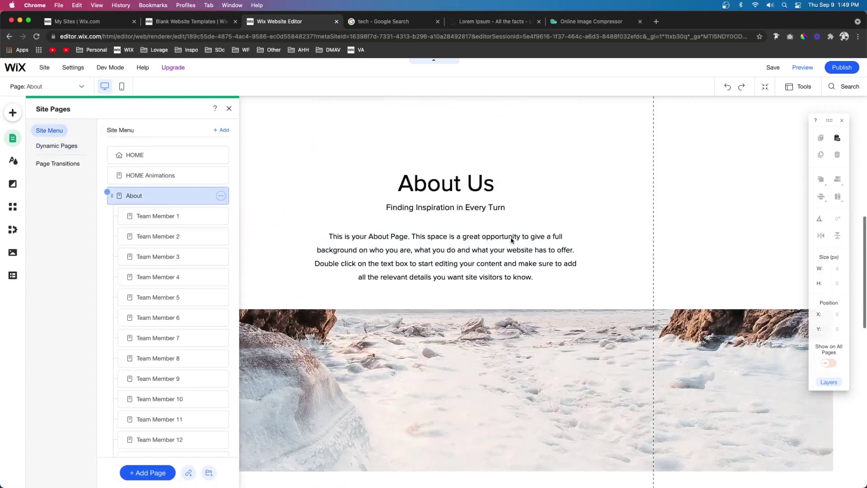
scroll(511, 240, "down", 10)
scroll(512, 240, "up", 4)
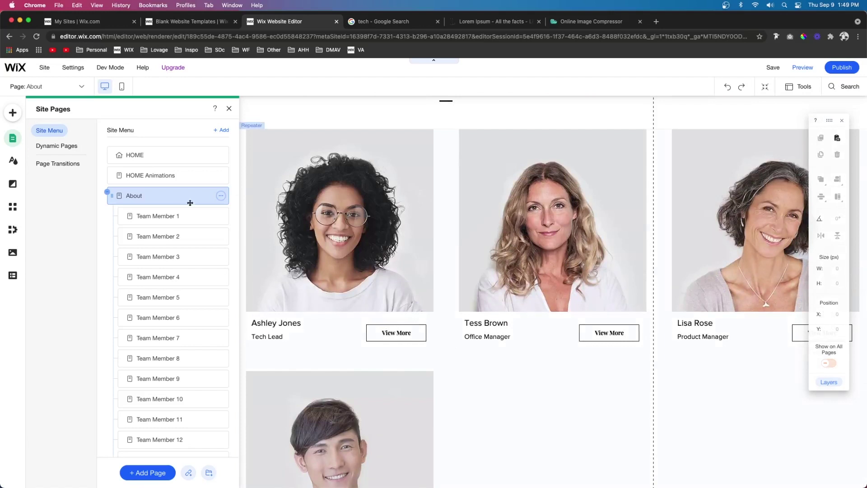
left_click(66, 145)
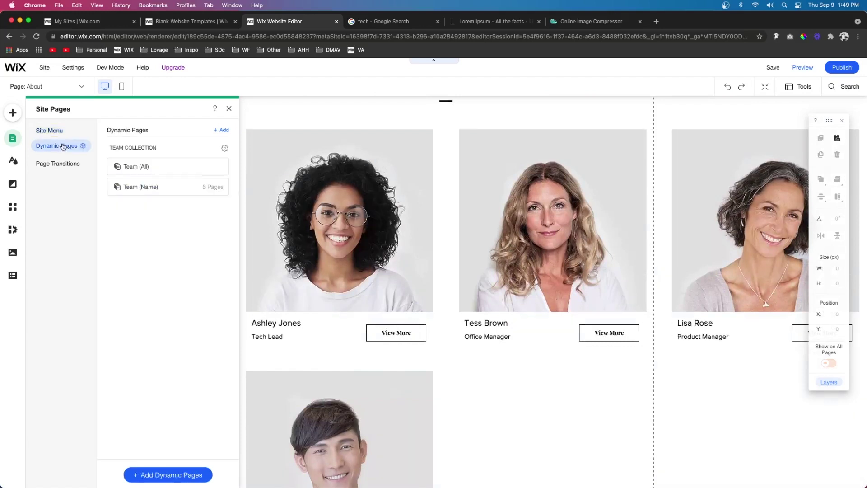
- Delete the Team (All) dynamic page, leaving only Team (Name)
left_click(220, 166)
left_click(254, 223)
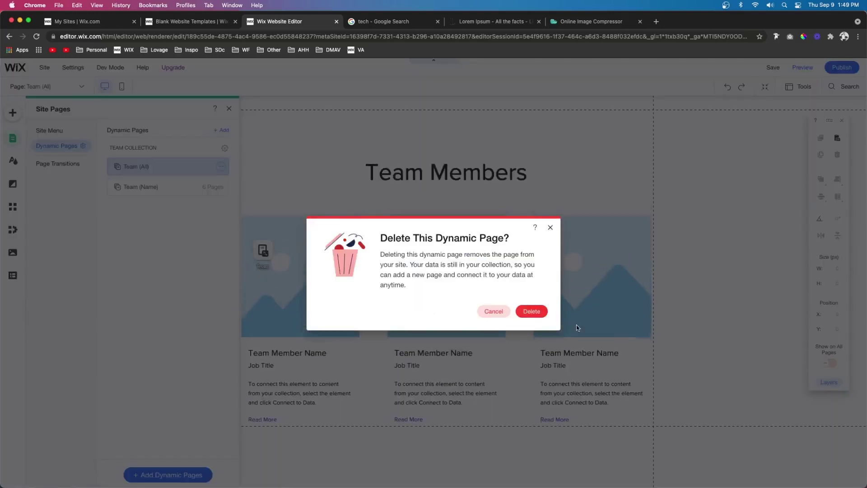
left_click(532, 312)
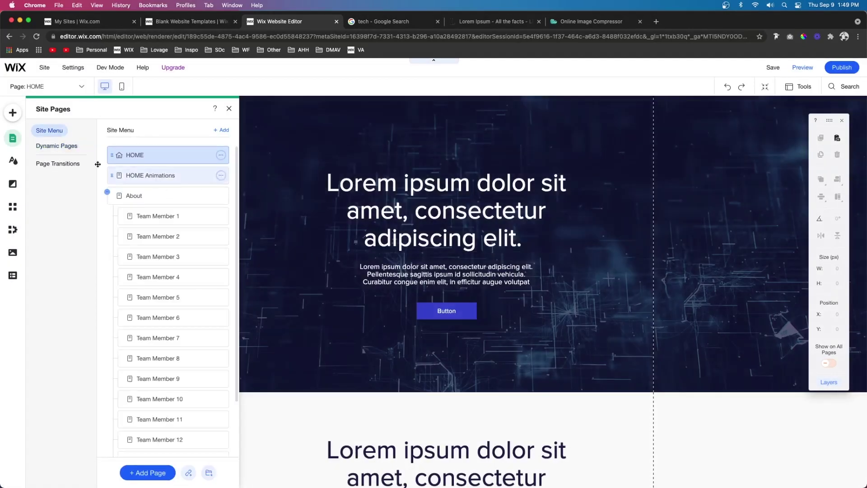
left_click(53, 146)
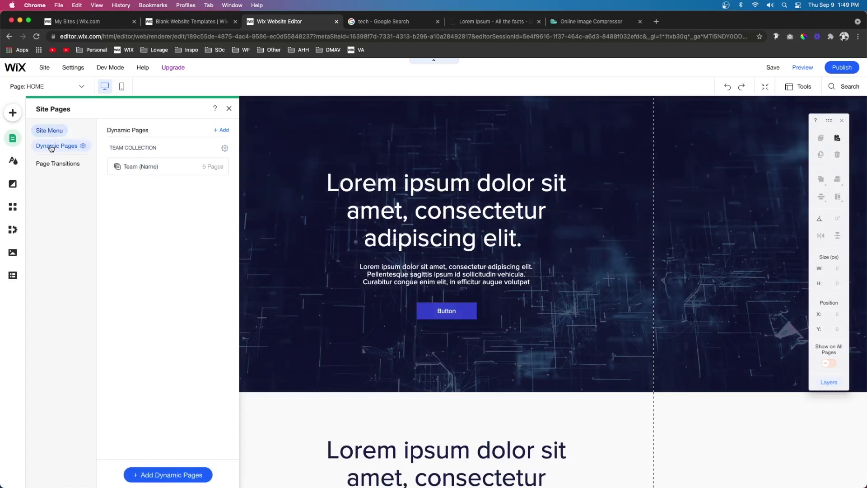
- Open Team (Name), switch its previewed item between two sample members, then list the site collections
left_click(157, 167)
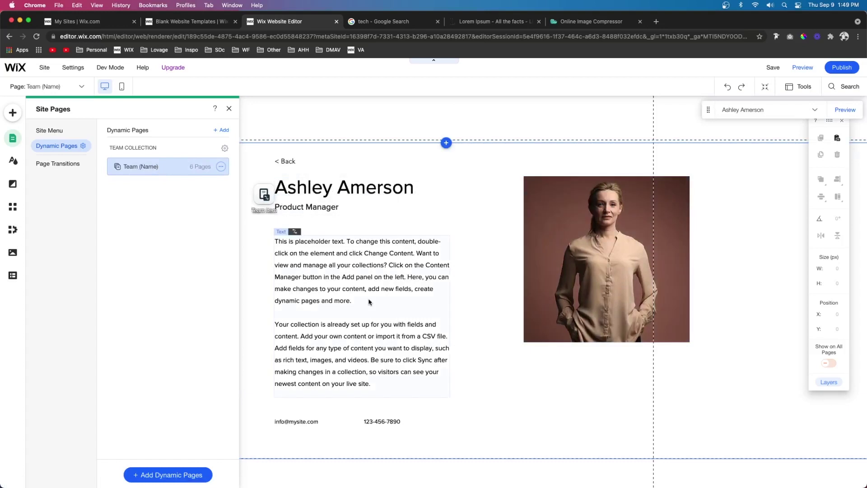
left_click(768, 110)
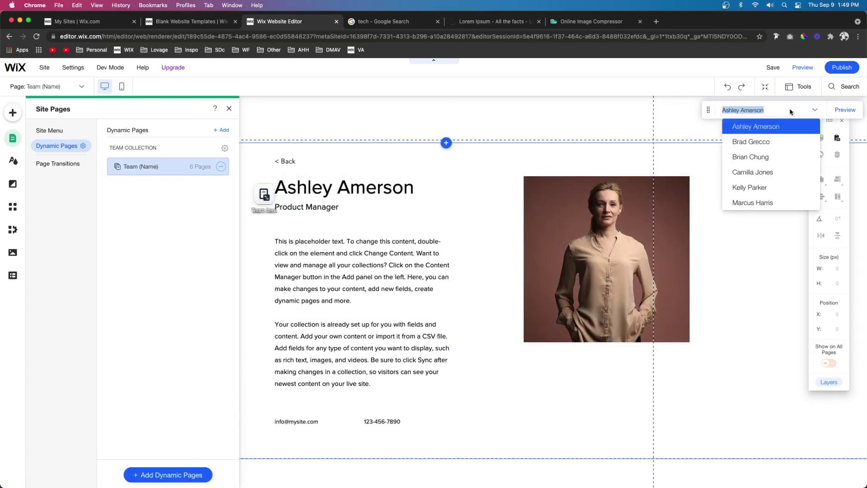
left_click(762, 158)
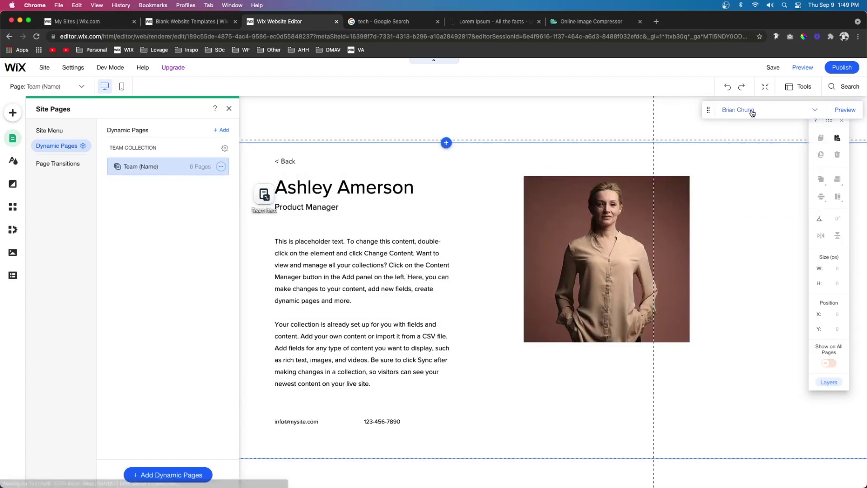
left_click(753, 112)
left_click(750, 172)
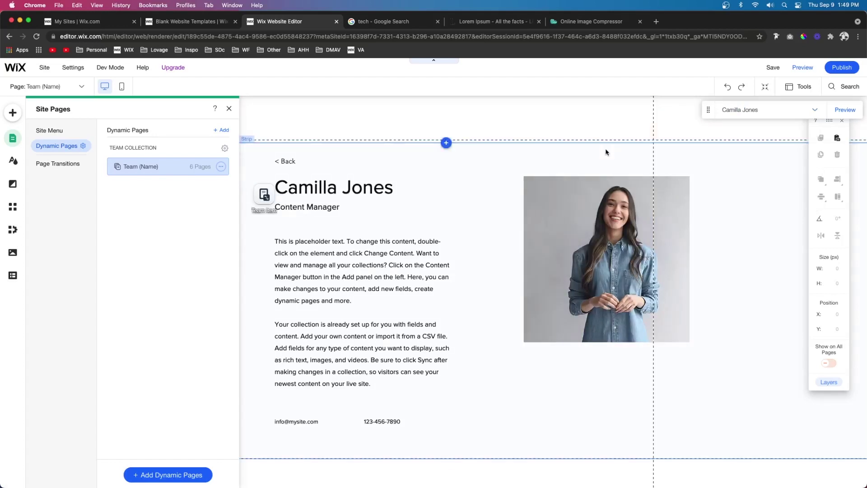
left_click(366, 270)
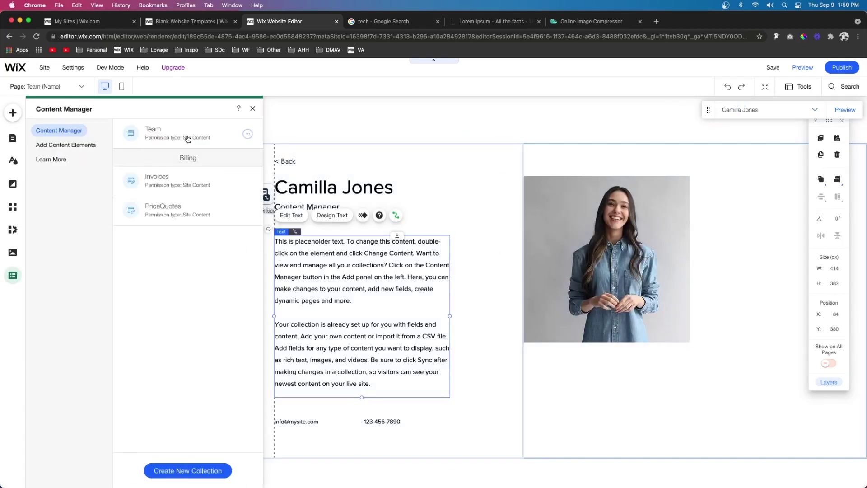
double_click(416, 252)
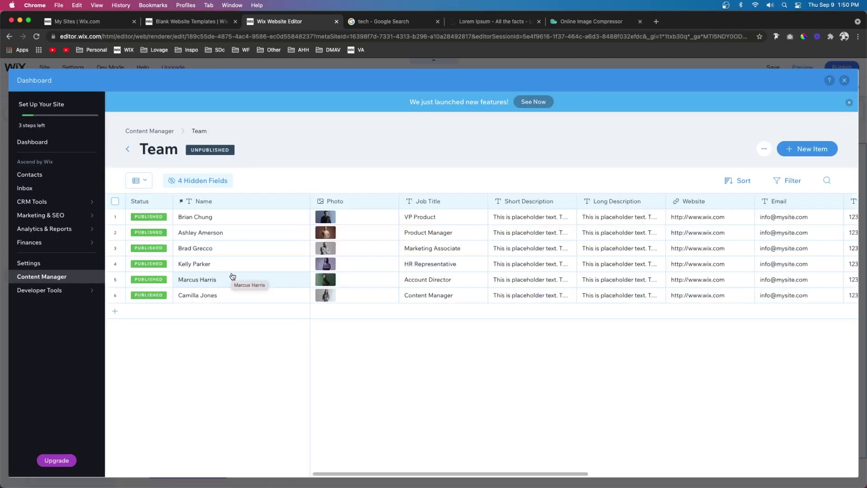
left_click(184, 312)
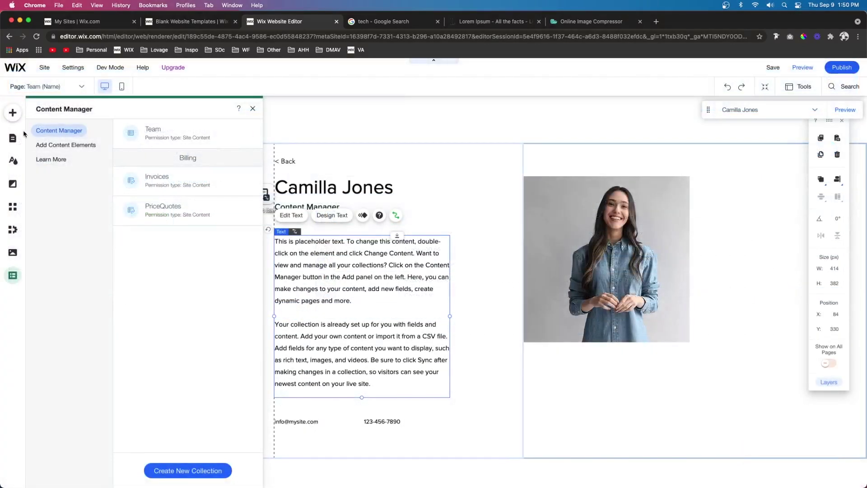
- Drag a Dataset onto the About page from Add Content Elements and set its collection to Team
left_click(12, 138)
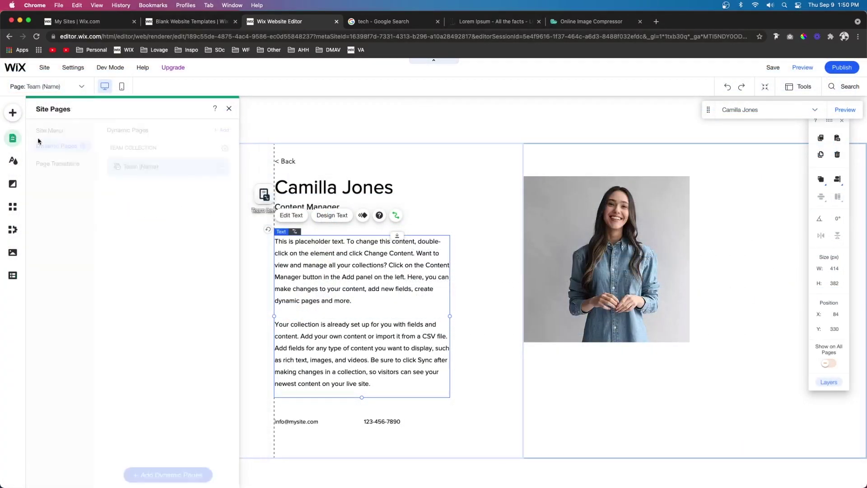
left_click(14, 275)
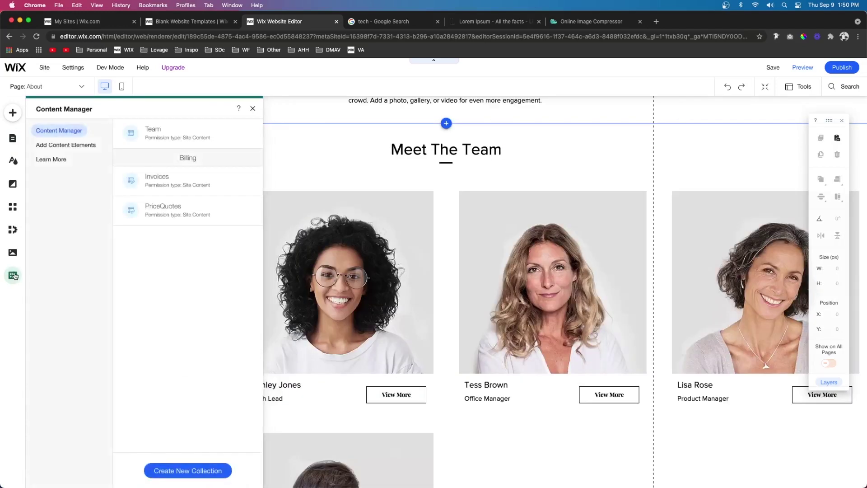
left_click(61, 146)
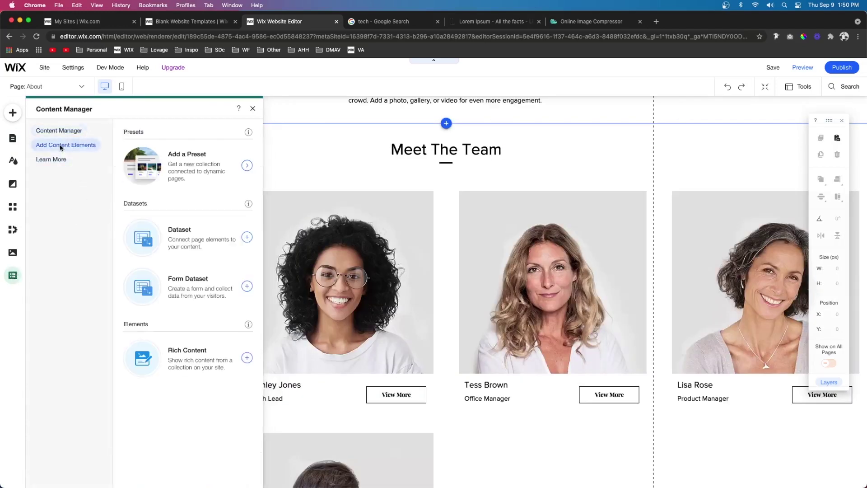
left_click_drag(186, 239, 187, 155)
left_click(186, 177)
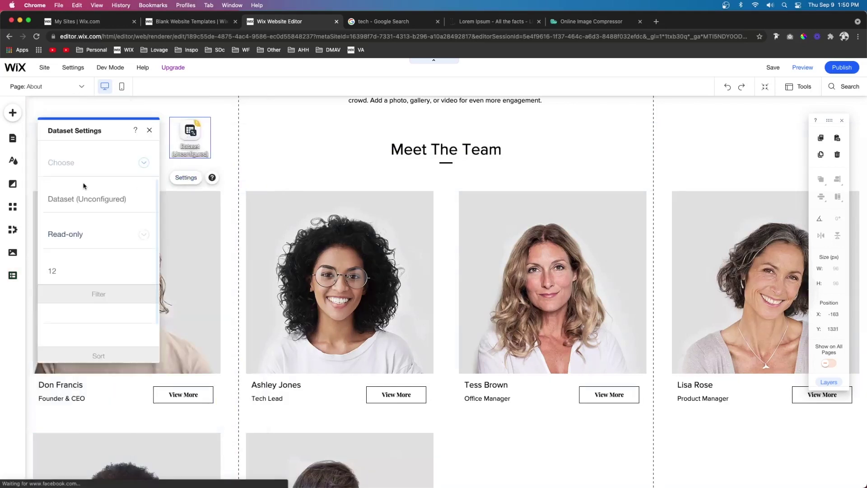
left_click(92, 168)
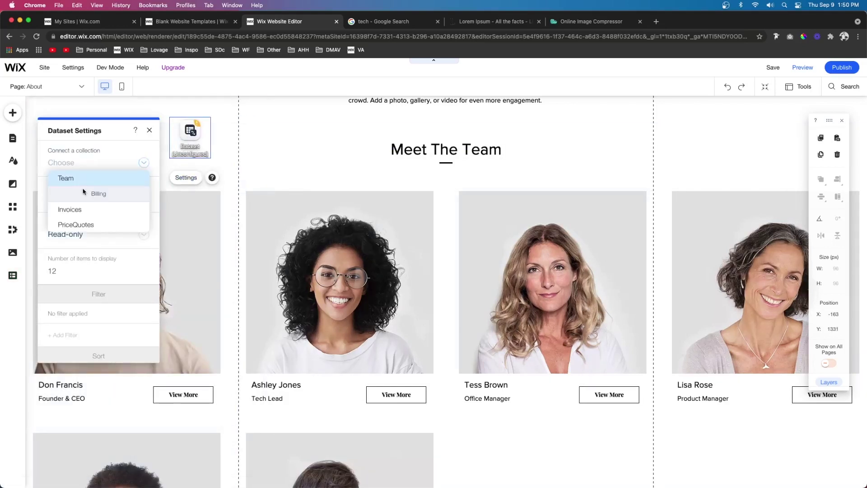
left_click(81, 179)
left_click(125, 266)
- Connect the repeater's team member photo to the Team dataset
left_click(125, 266)
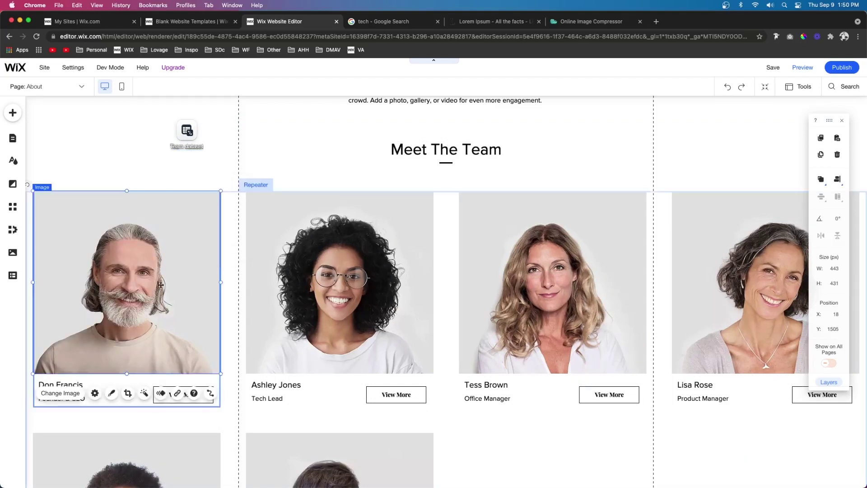
left_click(210, 393)
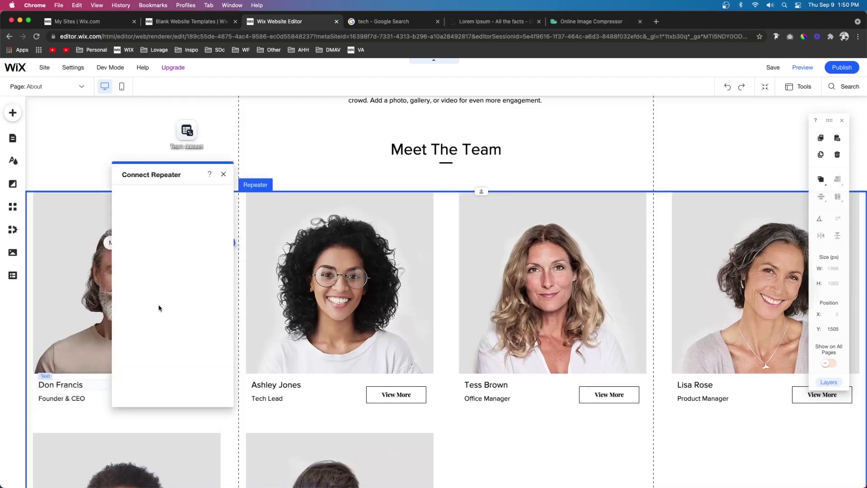
left_click(155, 250)
left_click(154, 263)
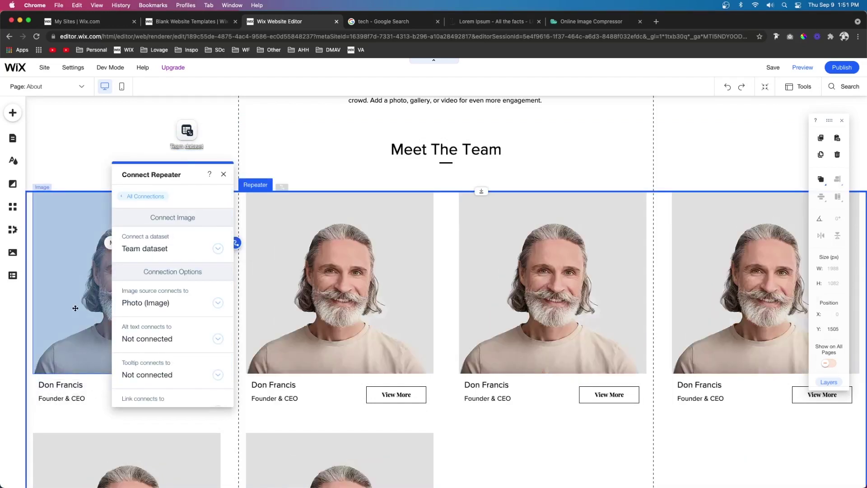
- Connect the team member name text to the Name field
left_click(64, 385)
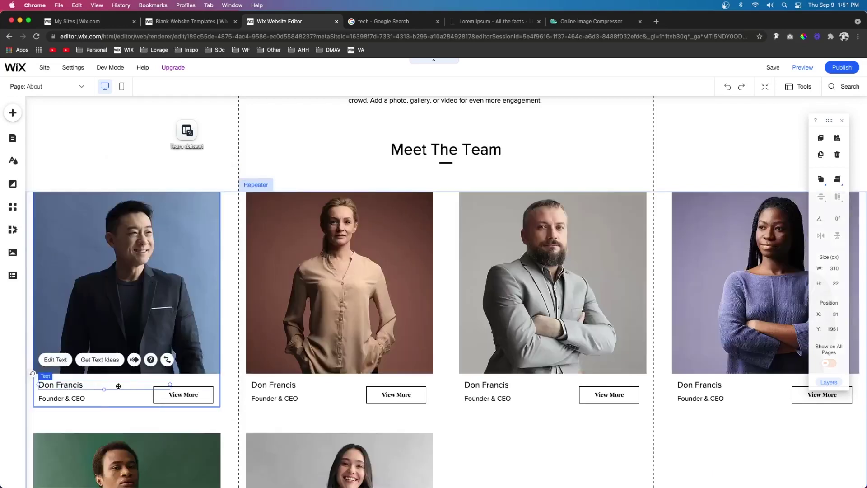
left_click(167, 360)
left_click(235, 285)
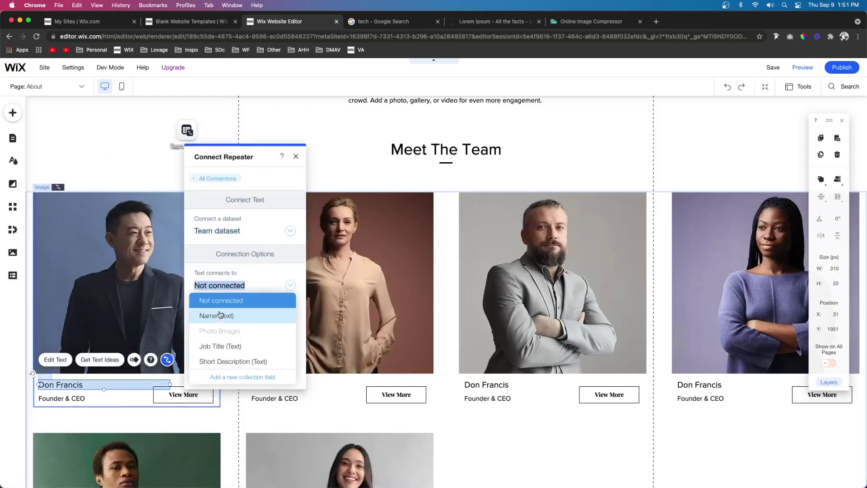
left_click(220, 314)
- Connect the job title text to the Job Title field
left_click(73, 400)
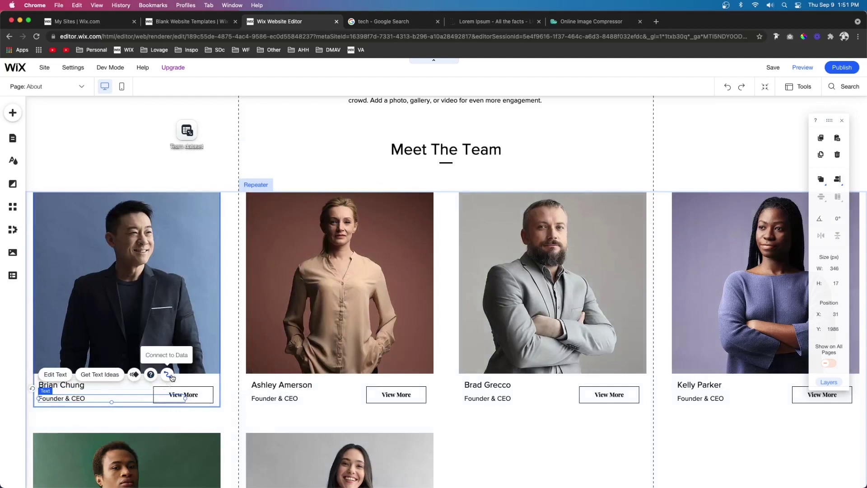
left_click(167, 375)
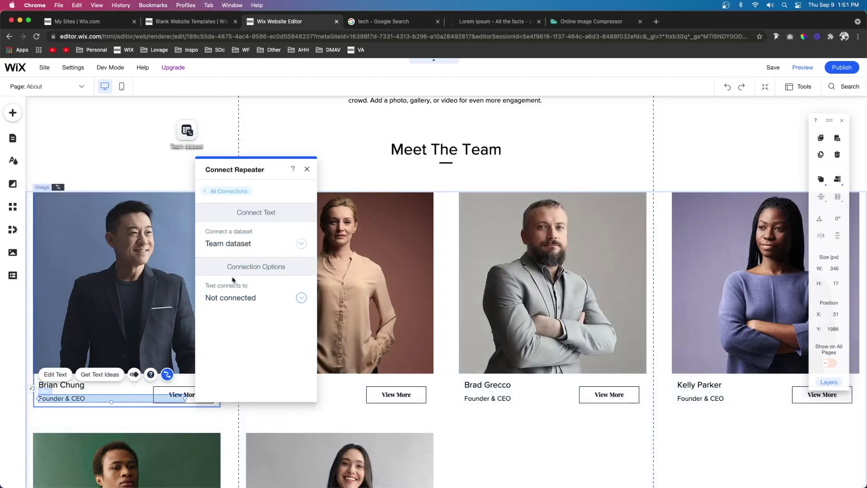
left_click(233, 296)
left_click(229, 348)
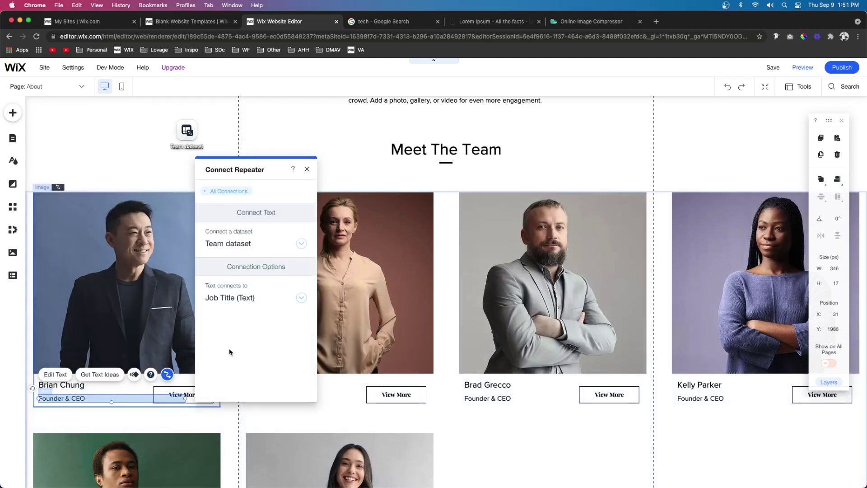
- Link the View More button's click action to the Team (Name) dynamic page
left_click(178, 393)
left_click(309, 366)
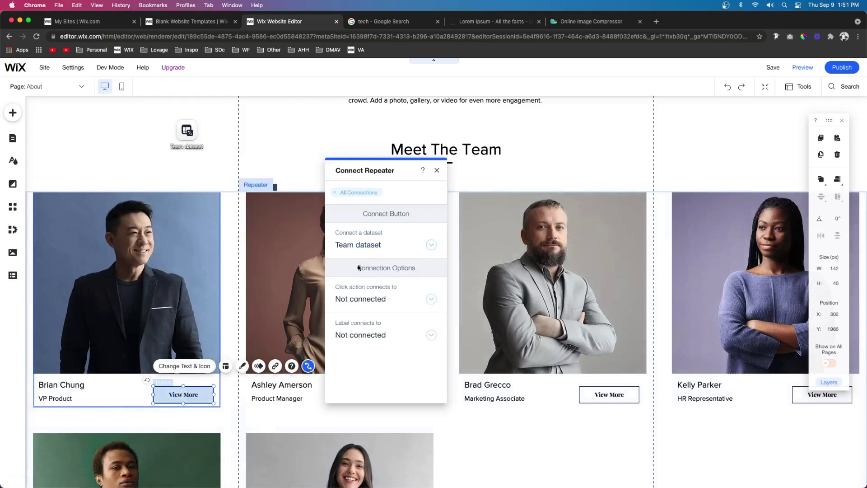
left_click(361, 299)
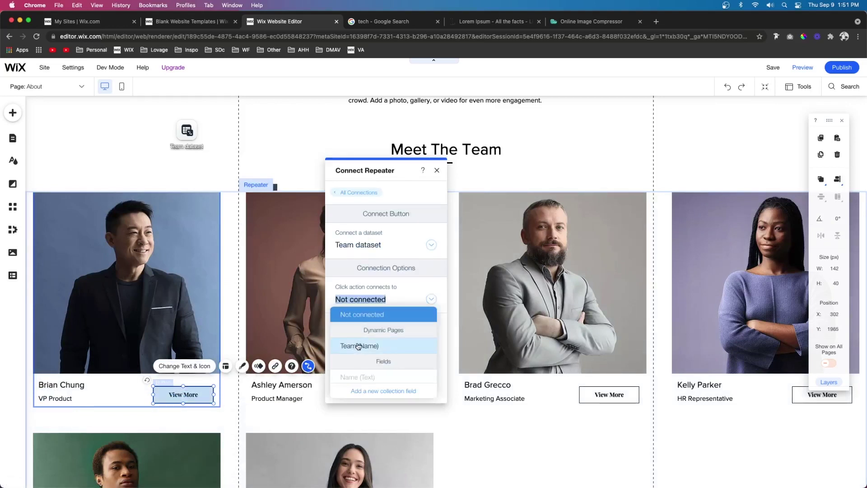
left_click(359, 346)
left_click(768, 89)
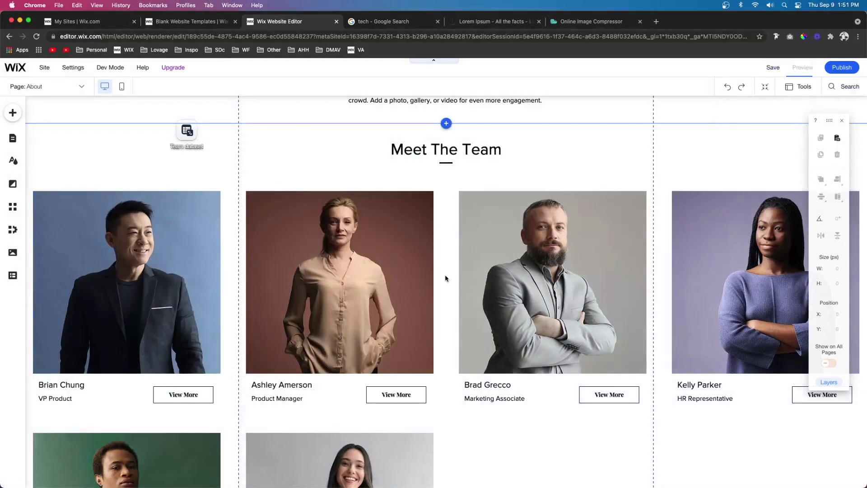
- Preview the site and open the first member's dynamic page via View More
key("super+p")
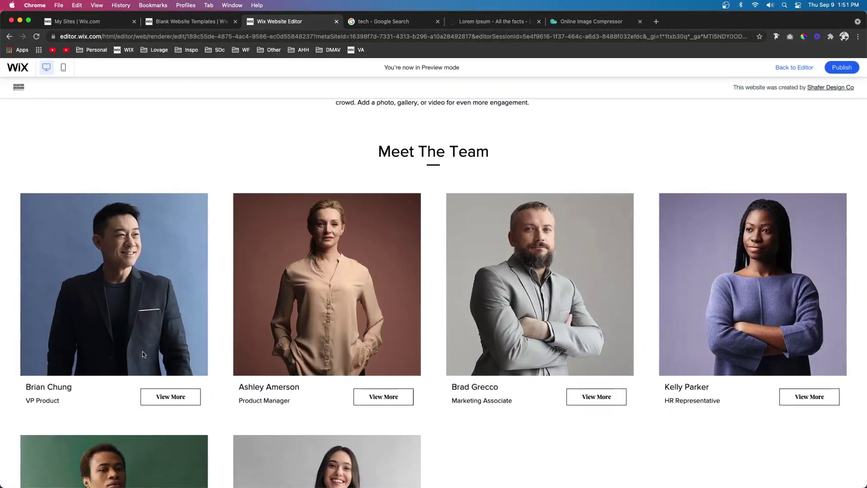
left_click(149, 403)
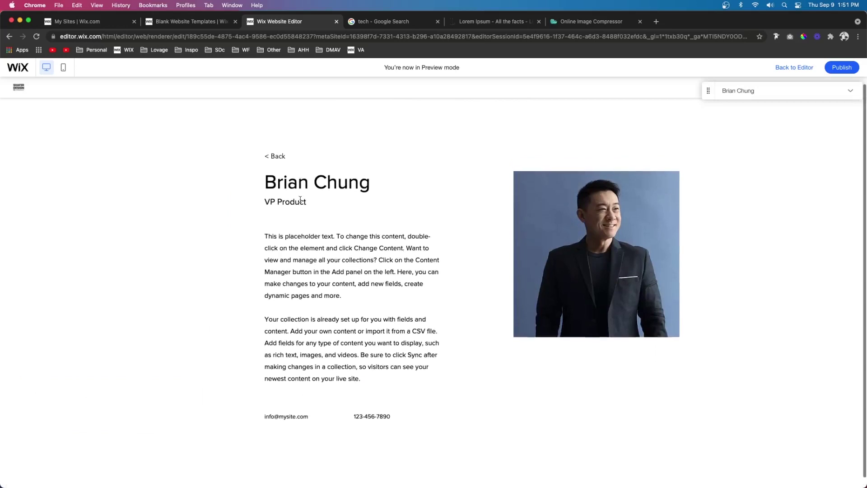
- Return to the editor and view the Team collection's dynamic pages in the Site Menu
left_click(795, 68)
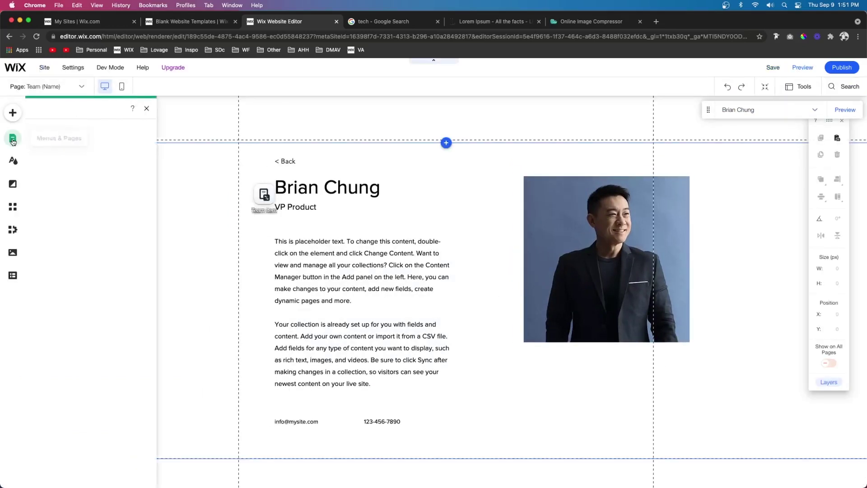
left_click(50, 131)
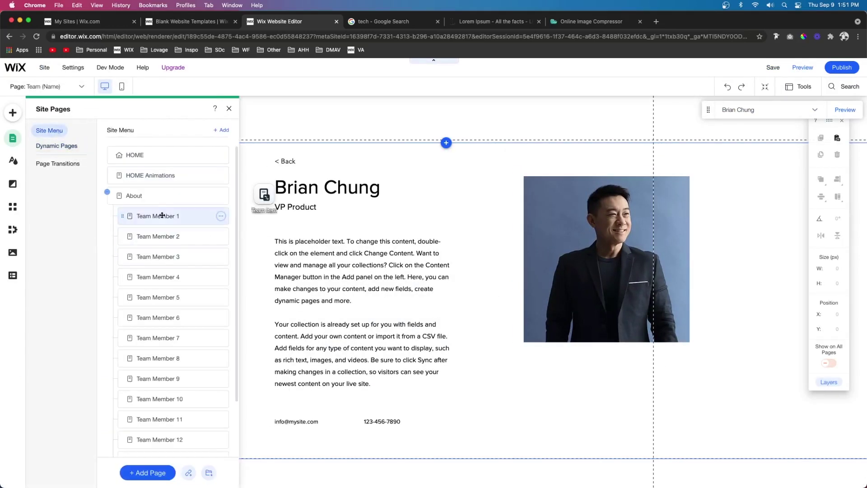
scroll(151, 370, "down", 3)
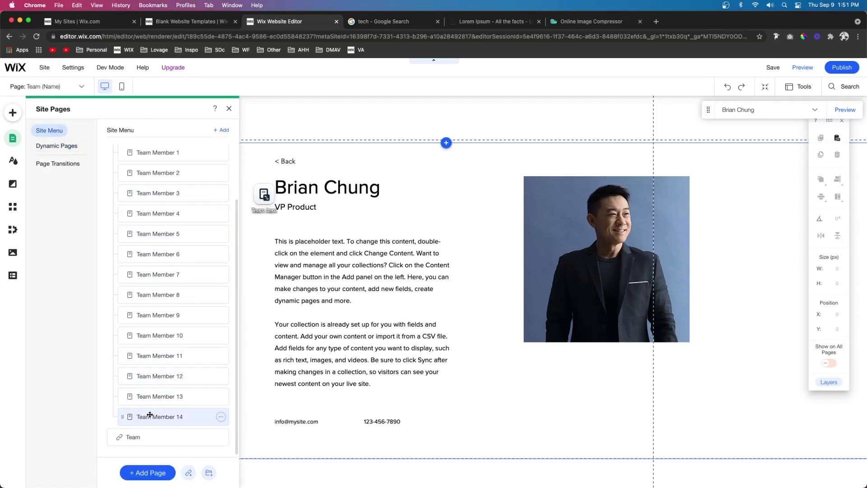
left_click(61, 146)
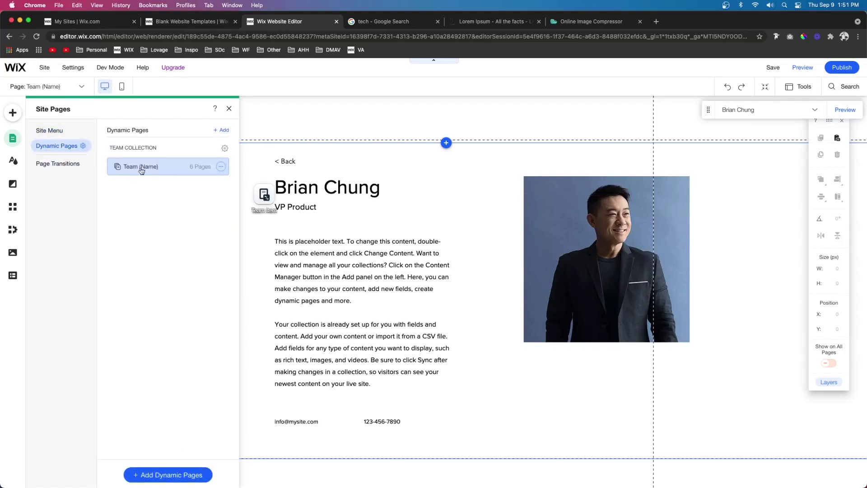
- Review the six Team collection items in the Content Manager, then close the dashboard
left_click(12, 275)
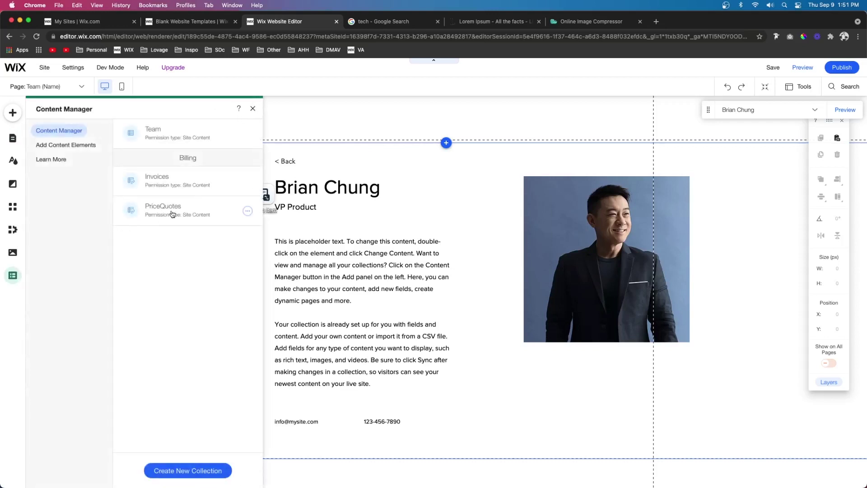
left_click(146, 131)
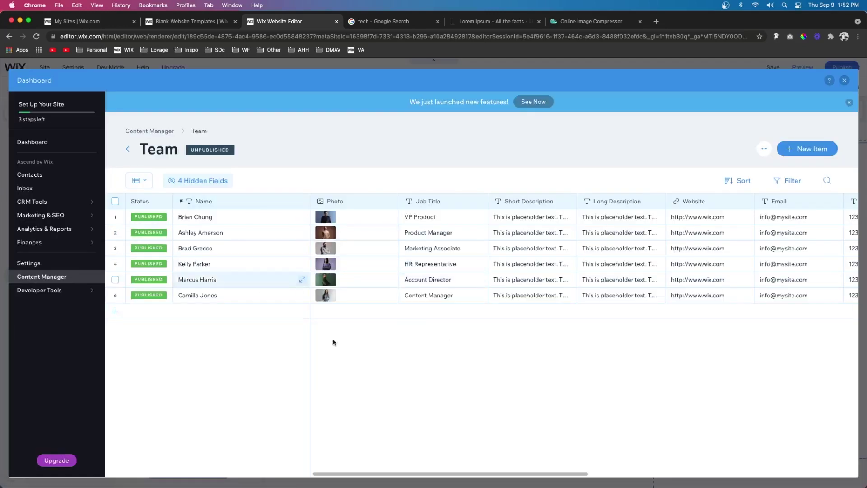
left_click(844, 80)
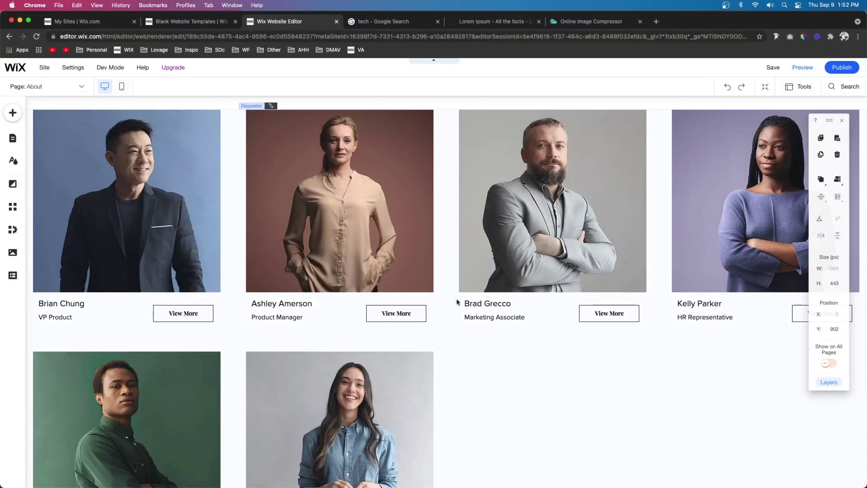
- Delete the Team Member 1 page and move on to the next redundant page
left_click(13, 137)
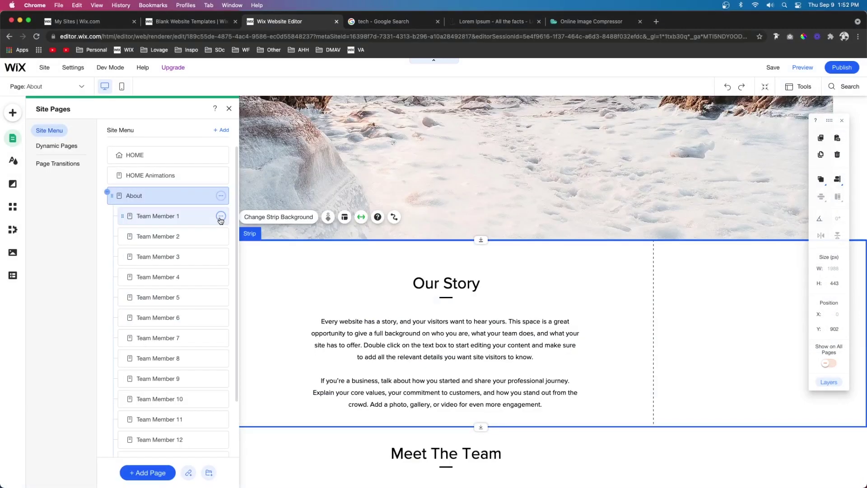
left_click(221, 216)
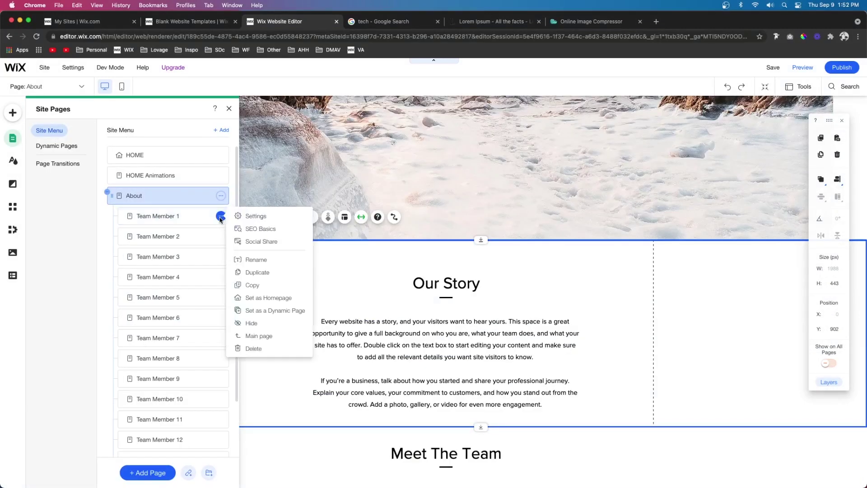
left_click(260, 347)
left_click(531, 308)
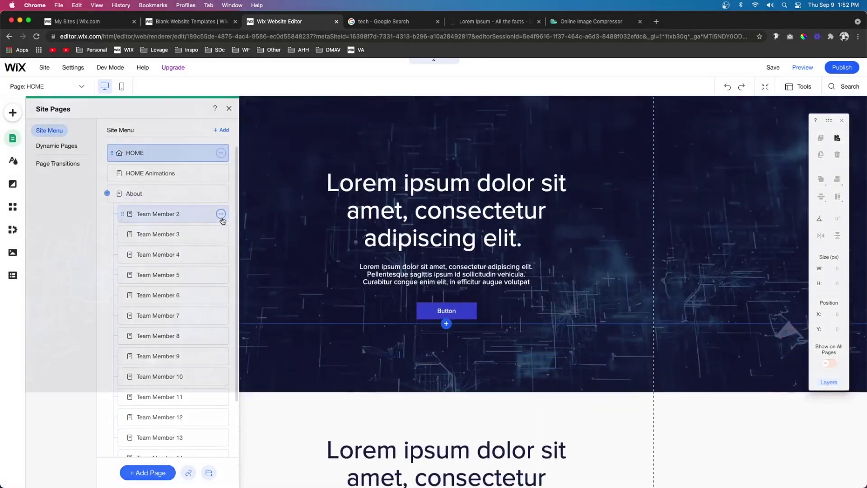
left_click(221, 215)
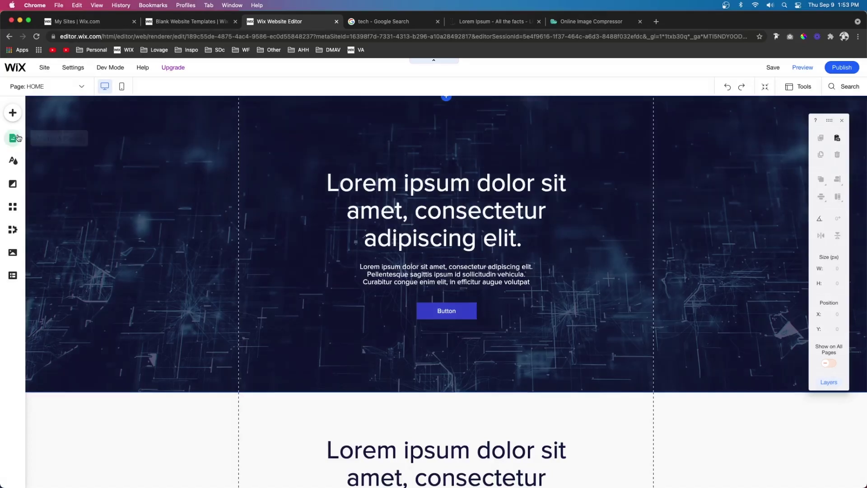
left_click(13, 138)
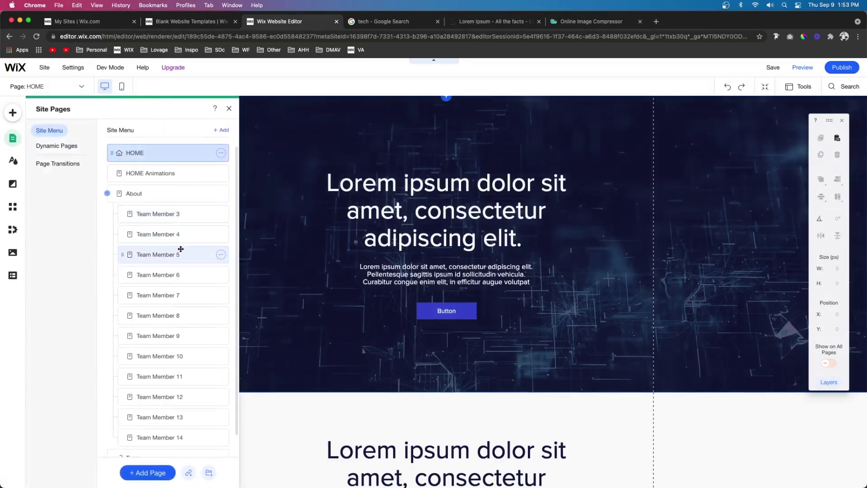
left_click(261, 313)
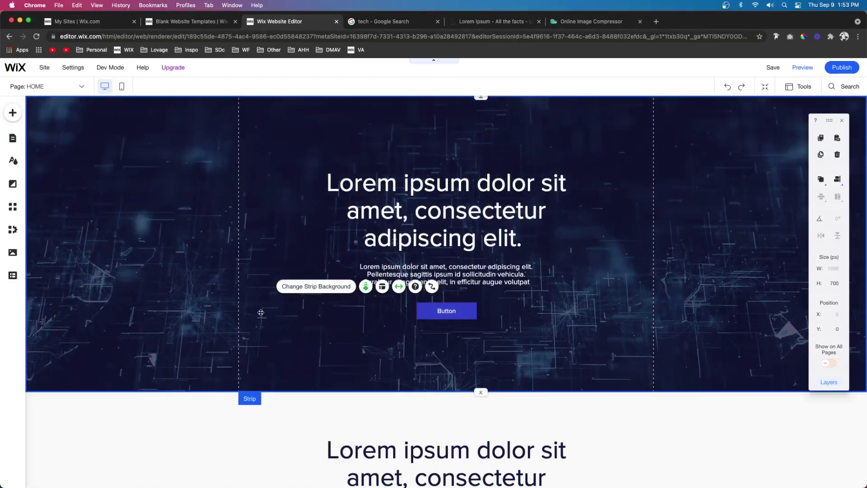